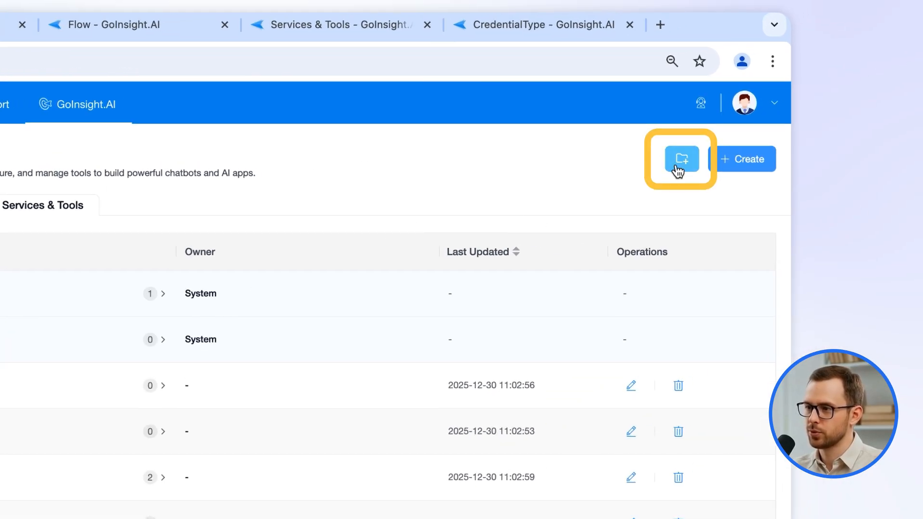
Begin a new tool category, then clear the name and cancel without creating it.
click(682, 159)
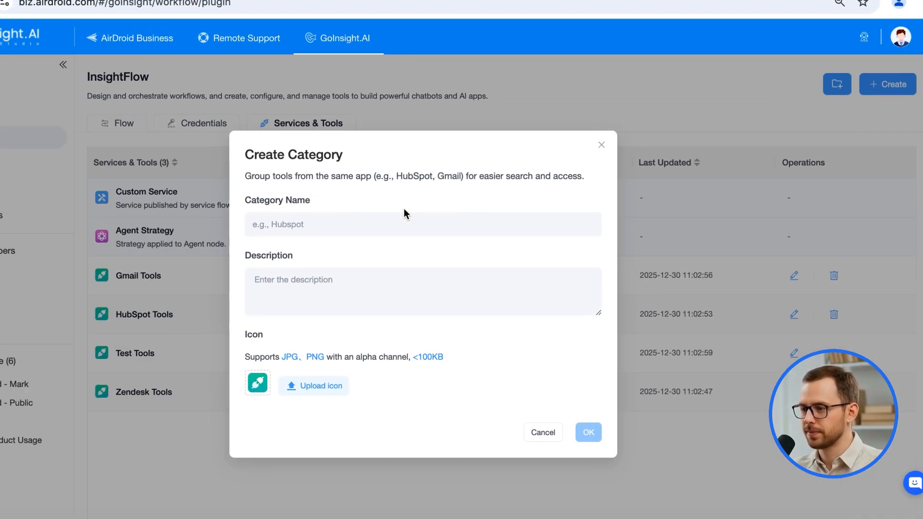
click(420, 201)
text(`111)
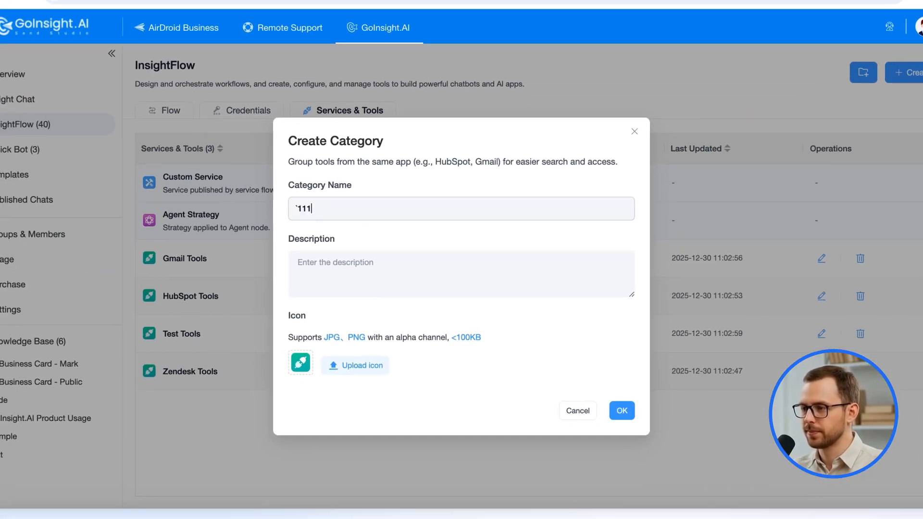
key(BackSpace)
key(BackSpace)
key(BackSpace)
key(BackSpace)
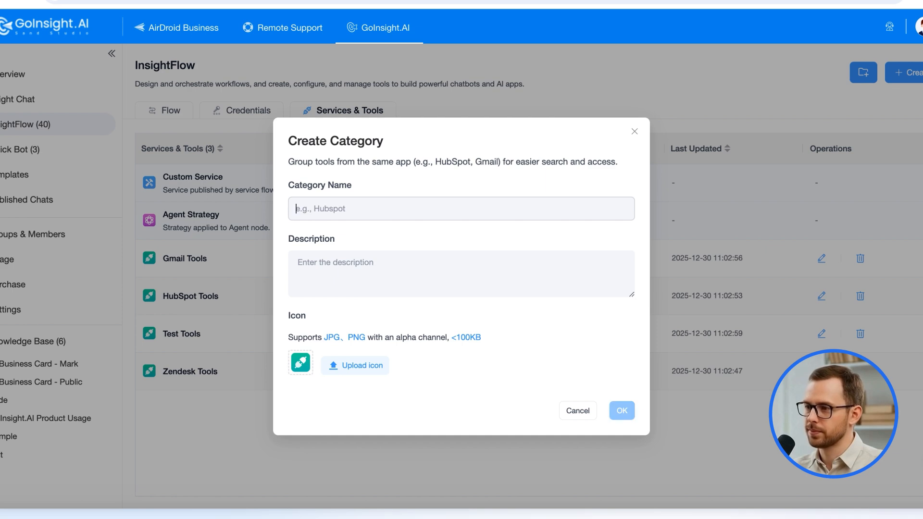
click(580, 412)
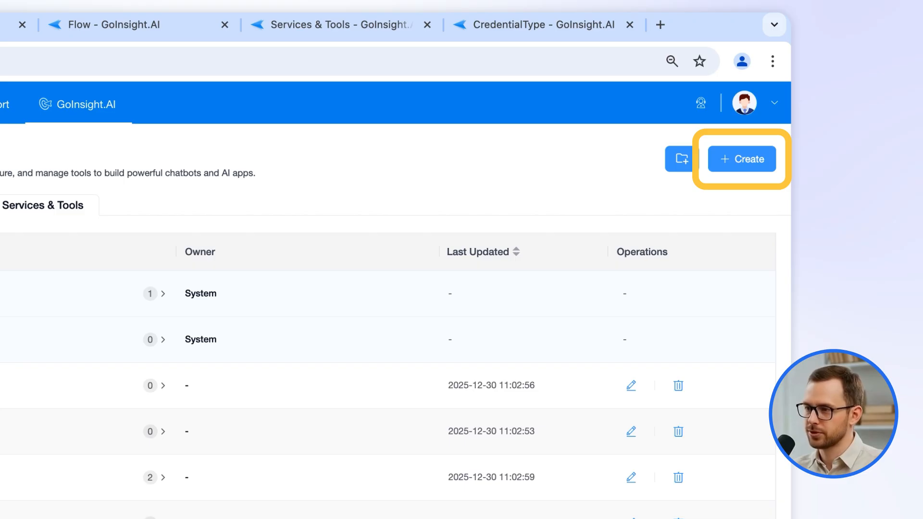
Create a cloud-side tool named 'test' with description 'test' in the Test Tools category.
click(745, 161)
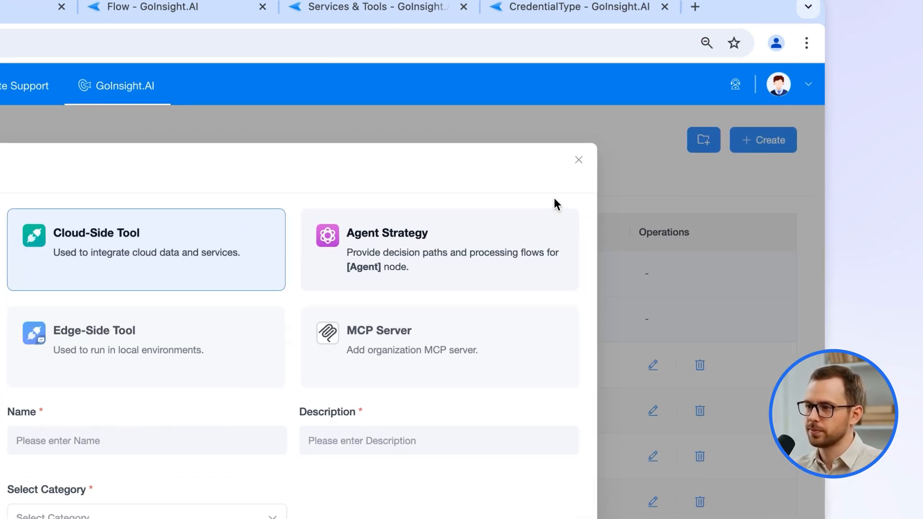
click(59, 438)
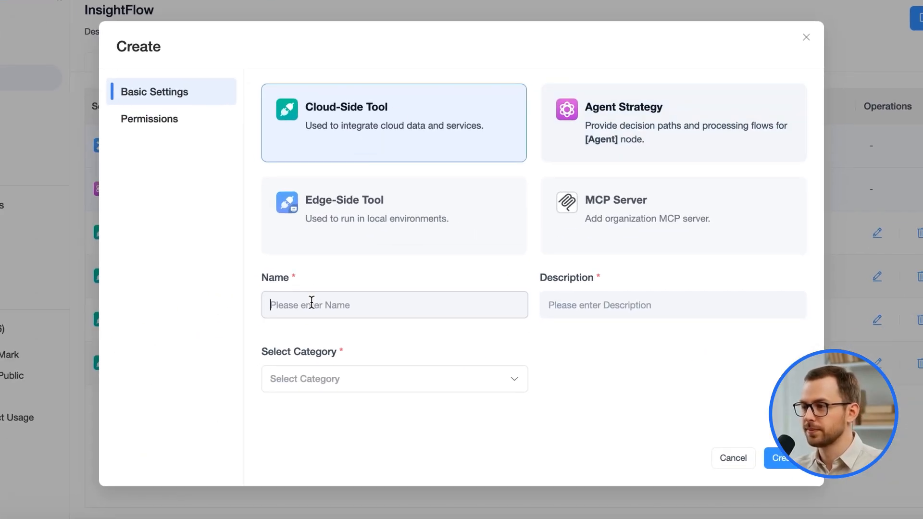
text(test)
click(587, 296)
text(test)
click(446, 387)
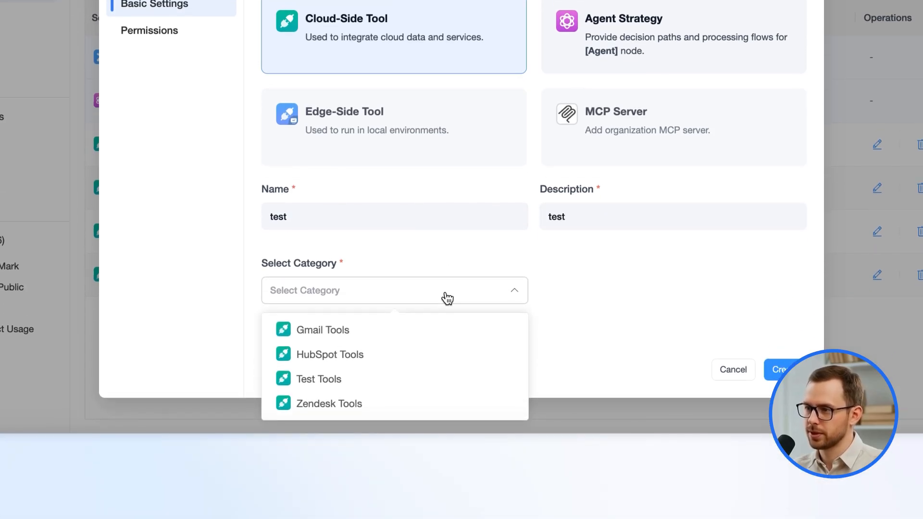
click(395, 390)
click(787, 371)
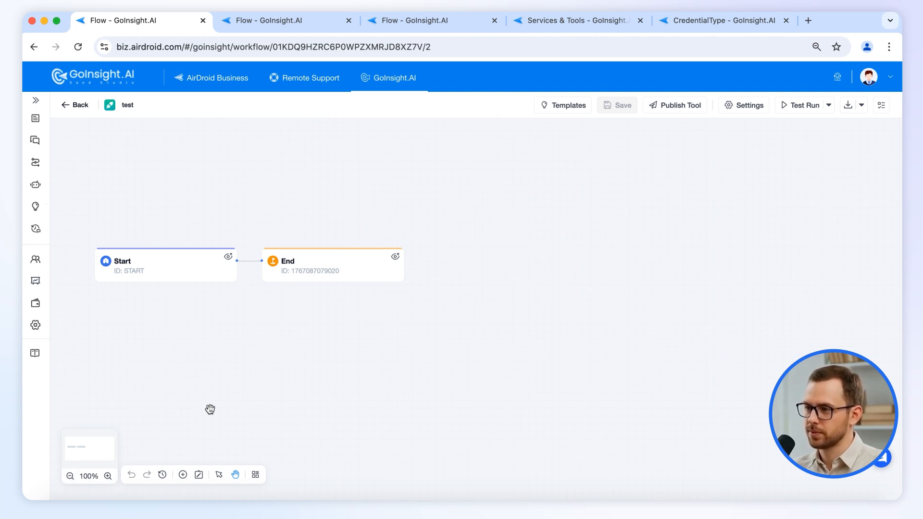
Browse the Nodes, Tools, APP and Services lists of the Add Node panel, then open the Start node's settings.
click(183, 474)
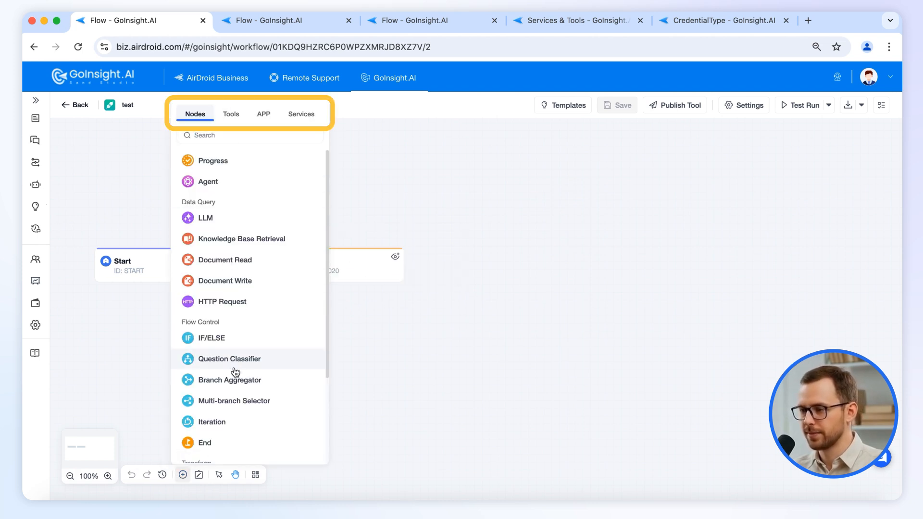
scroll(240, 288, down, 3)
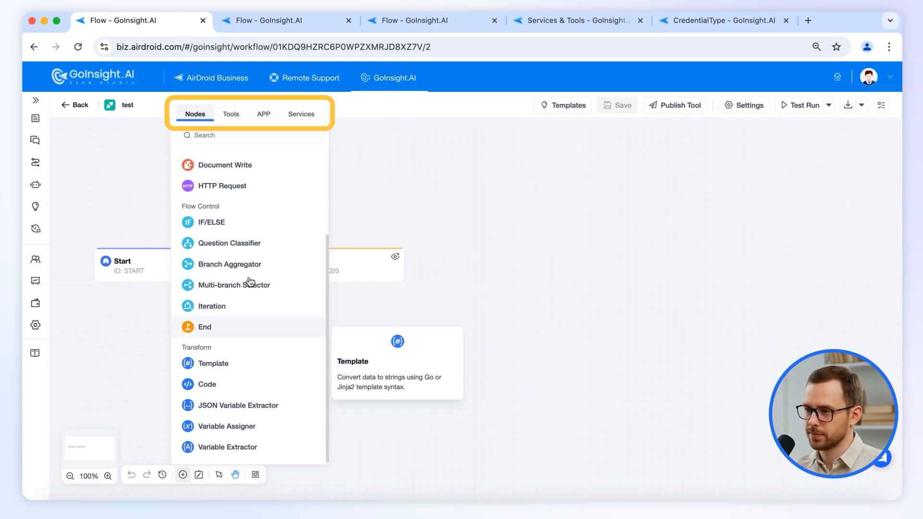
click(243, 117)
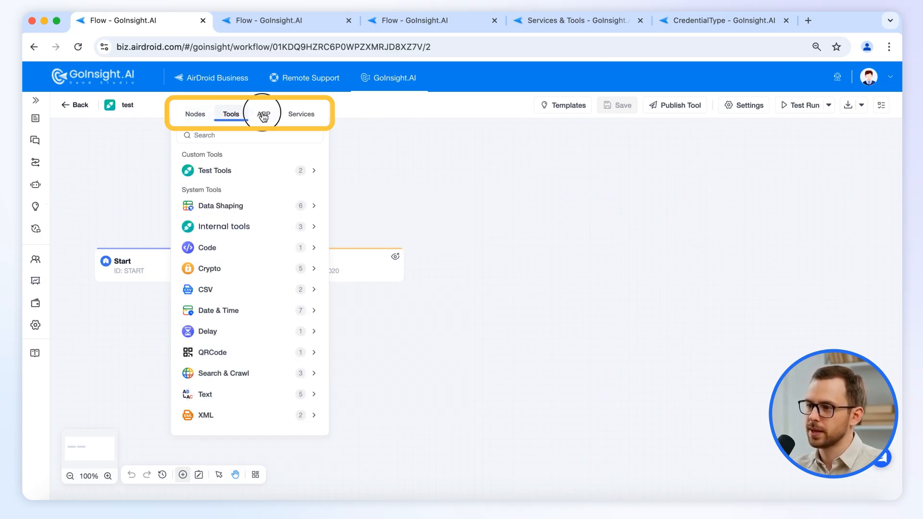
click(263, 116)
click(295, 118)
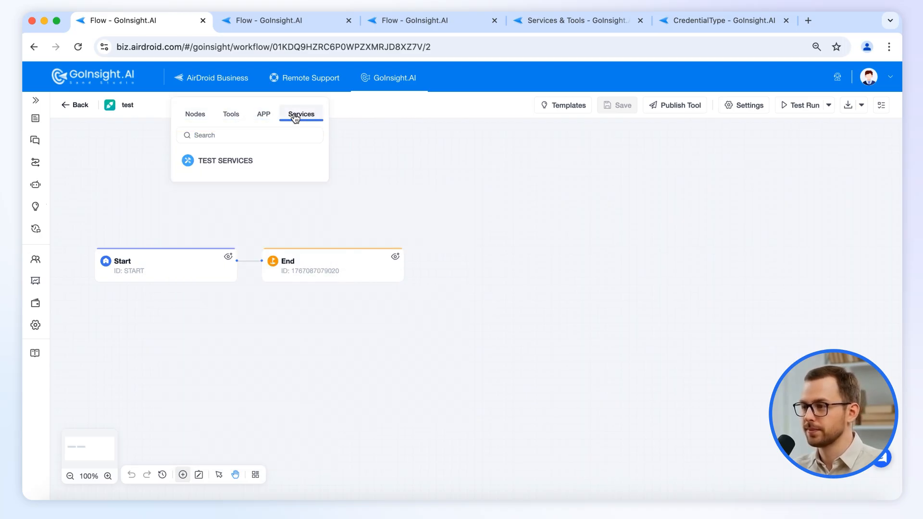
click(194, 115)
click(477, 268)
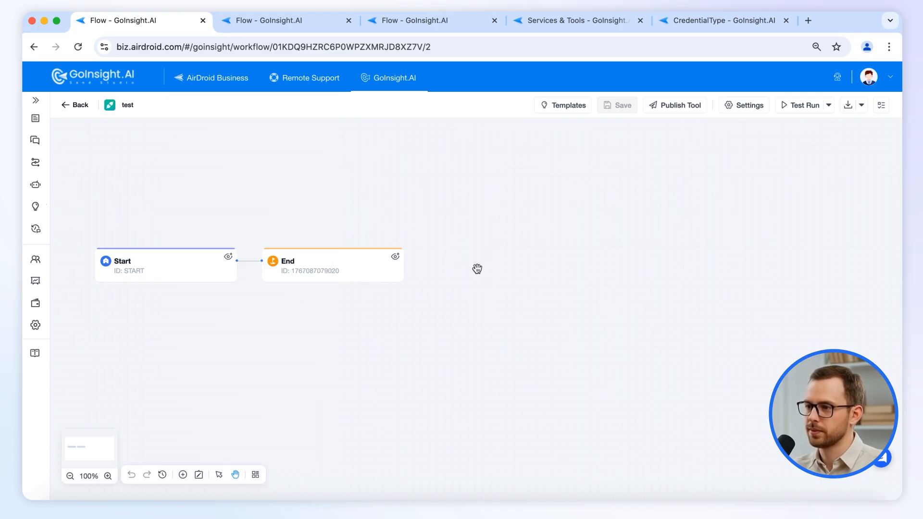
click(196, 264)
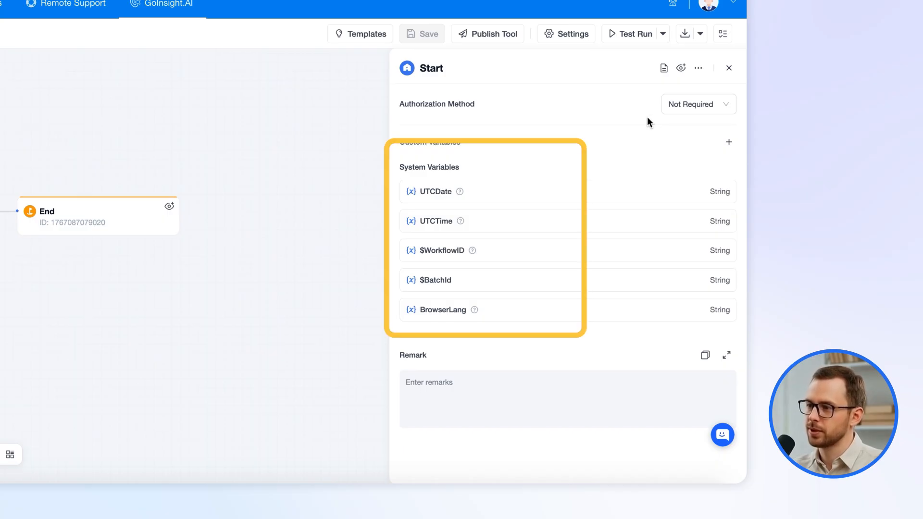
mouse_move(462, 193)
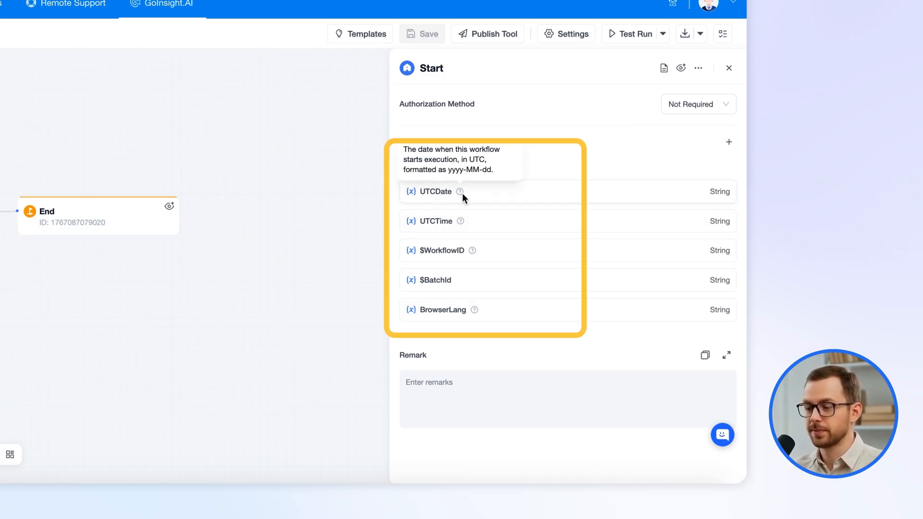
mouse_move(461, 220)
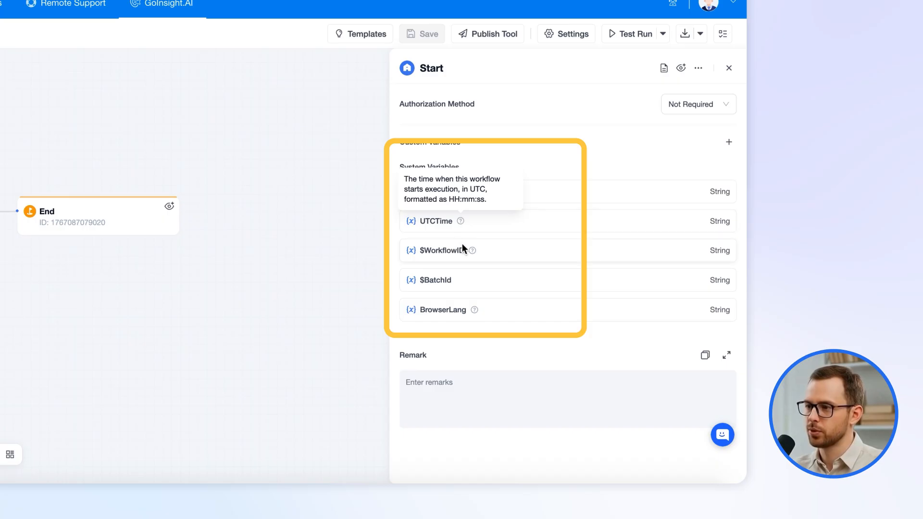
mouse_move(471, 251)
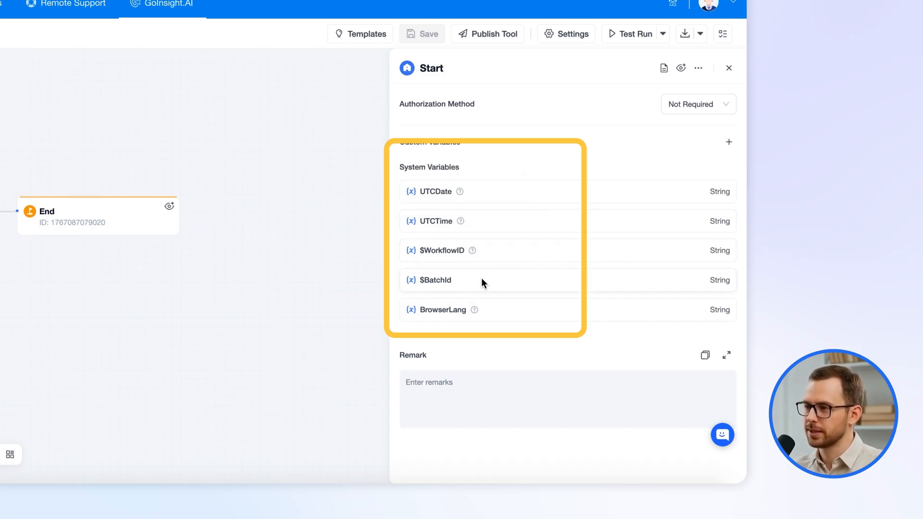
mouse_move(475, 311)
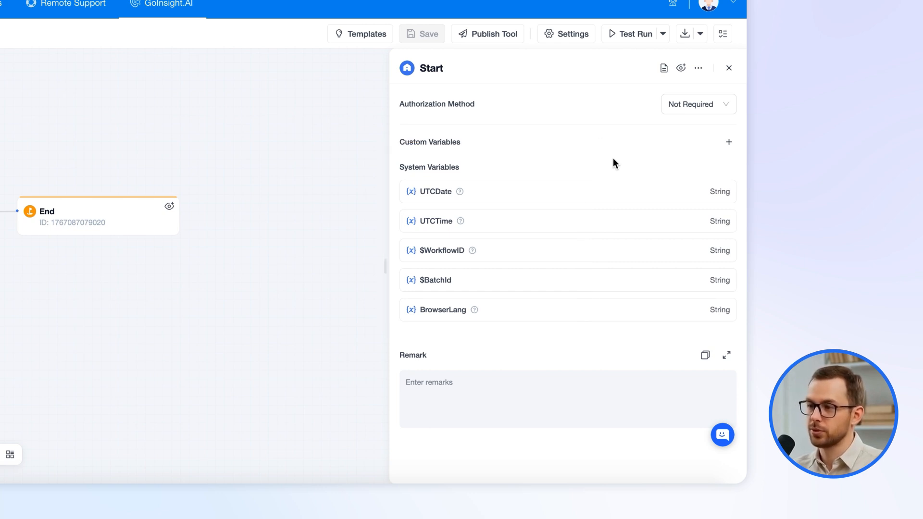
Set the Start node's authorization method to Required and preview the credential type options.
click(689, 107)
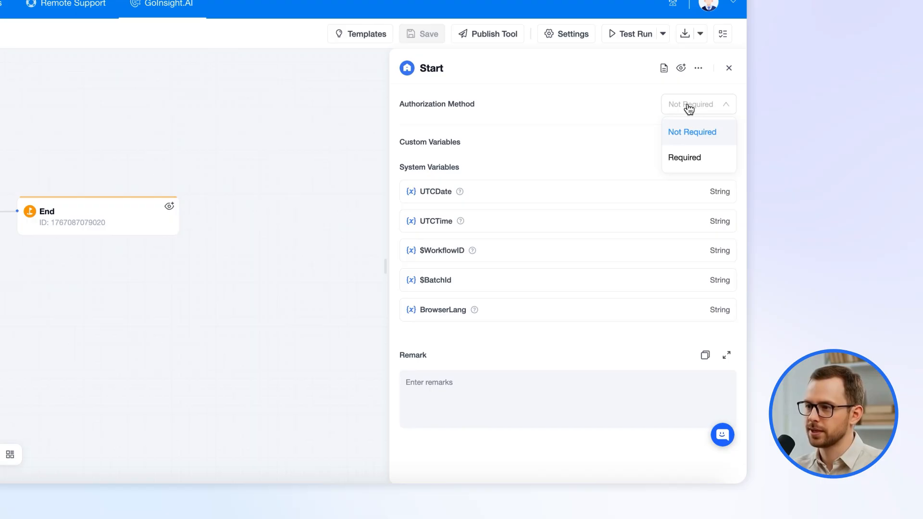
click(676, 158)
click(727, 143)
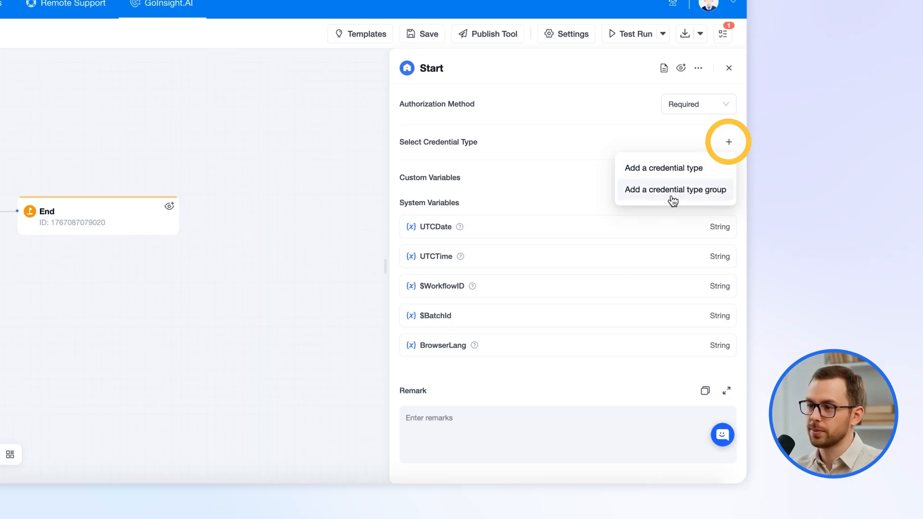
click(672, 174)
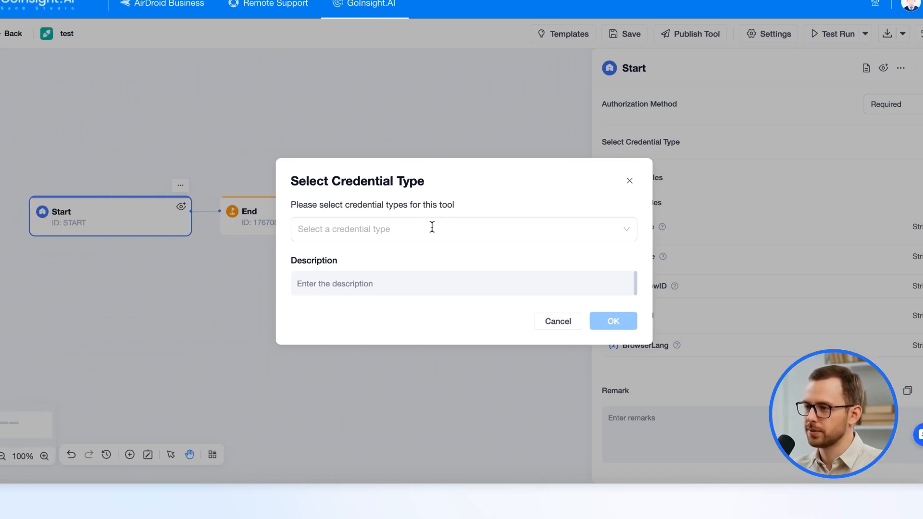
click(554, 329)
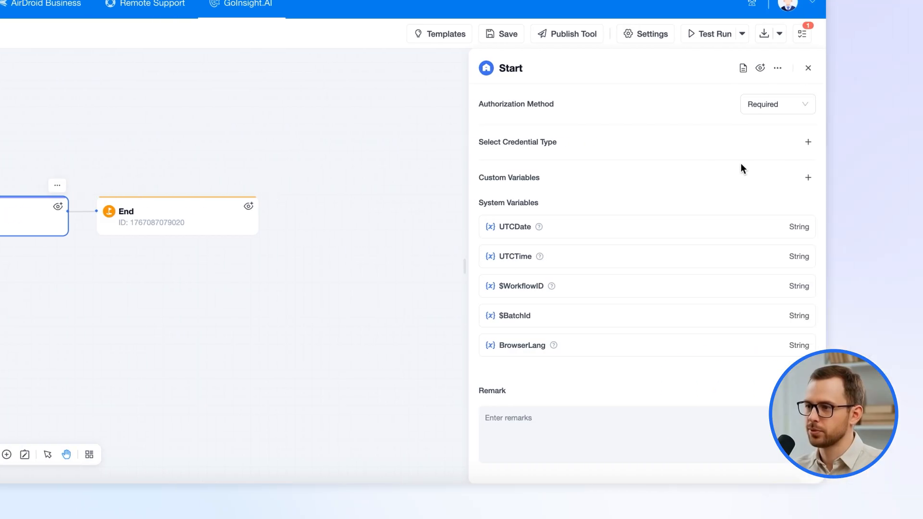
mouse_move(726, 151)
click(670, 188)
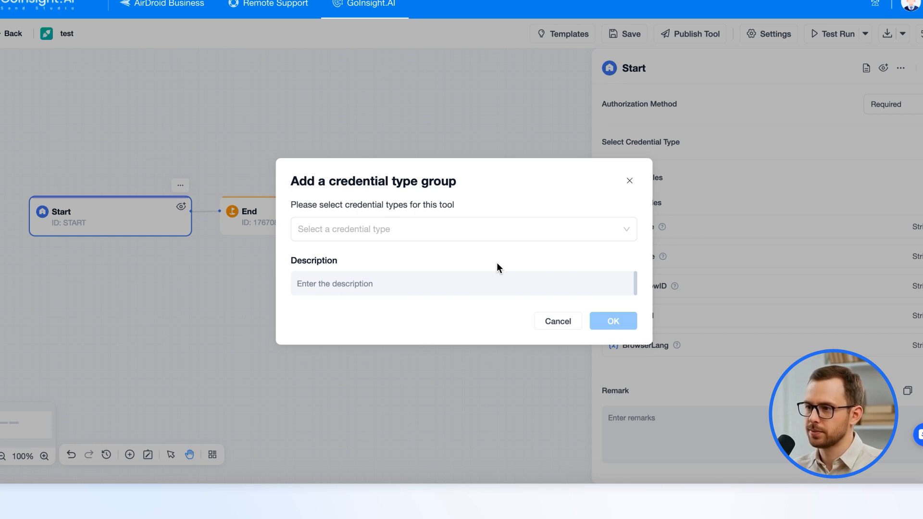
click(629, 182)
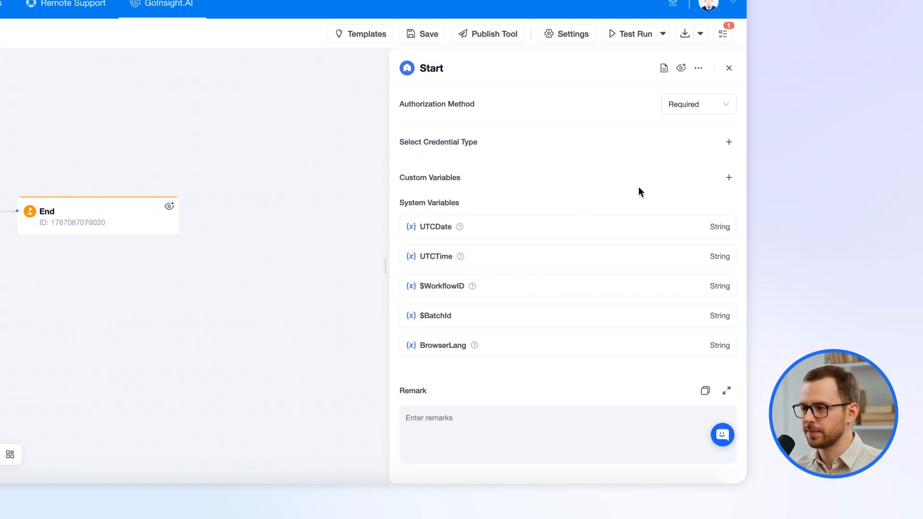
Add Hubspot OAuth2 API as the Start node's credential type.
mouse_move(726, 150)
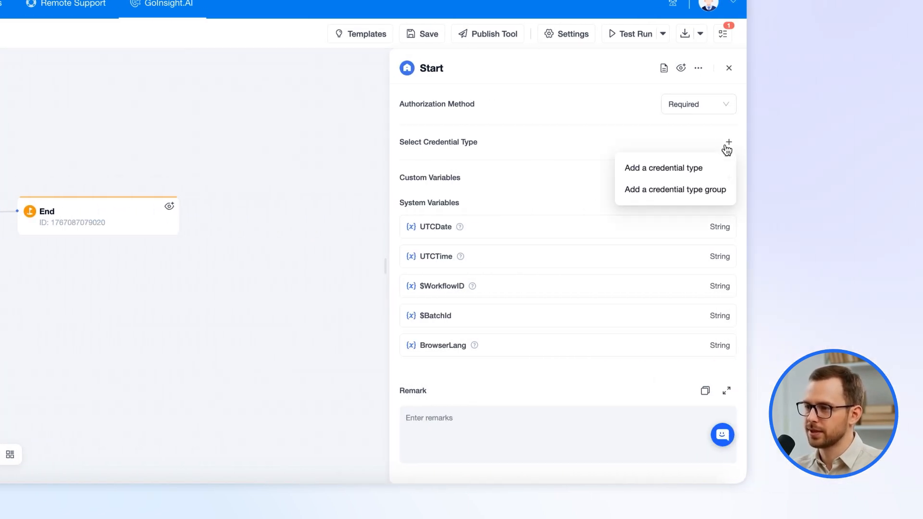
click(694, 167)
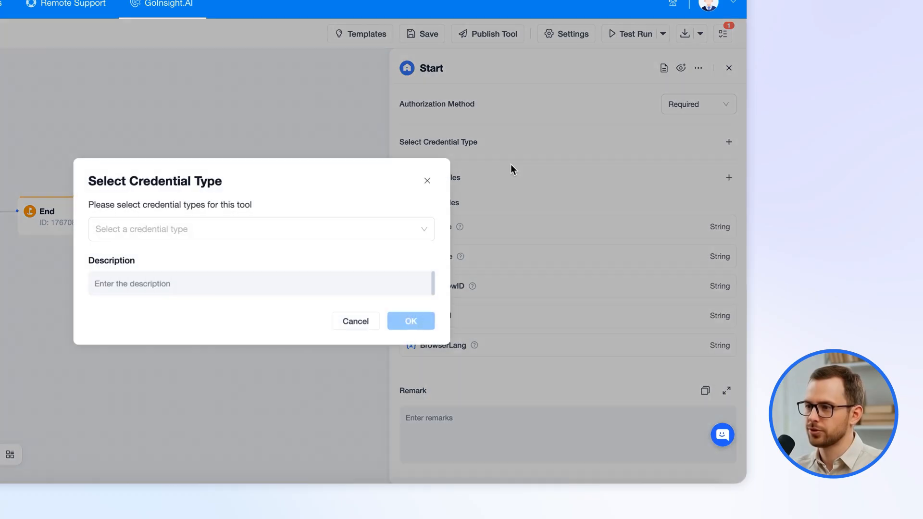
click(363, 228)
text(hub)
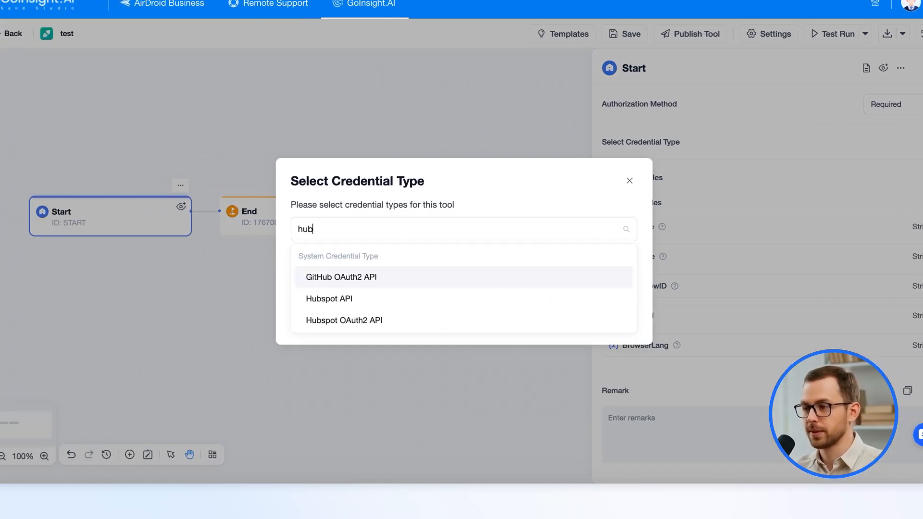
click(422, 321)
click(605, 323)
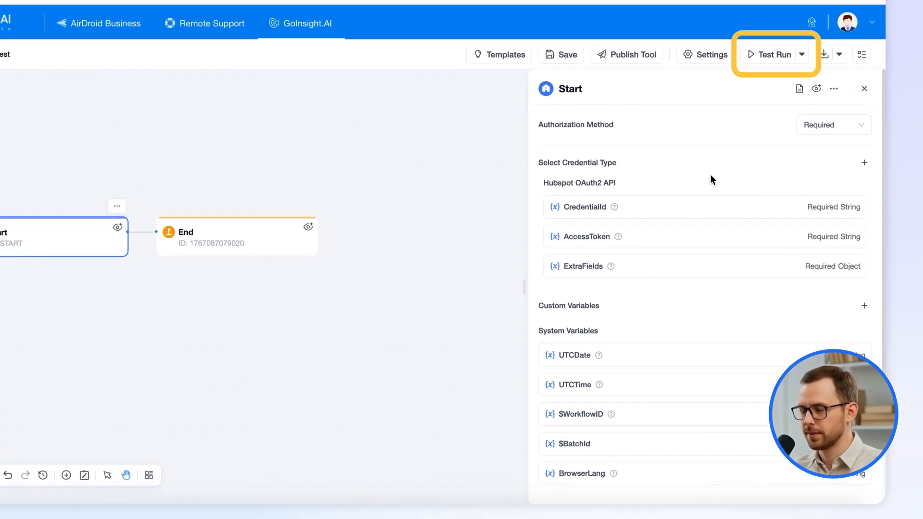
Start a draft test run and check for saved credentials, finding none.
click(775, 57)
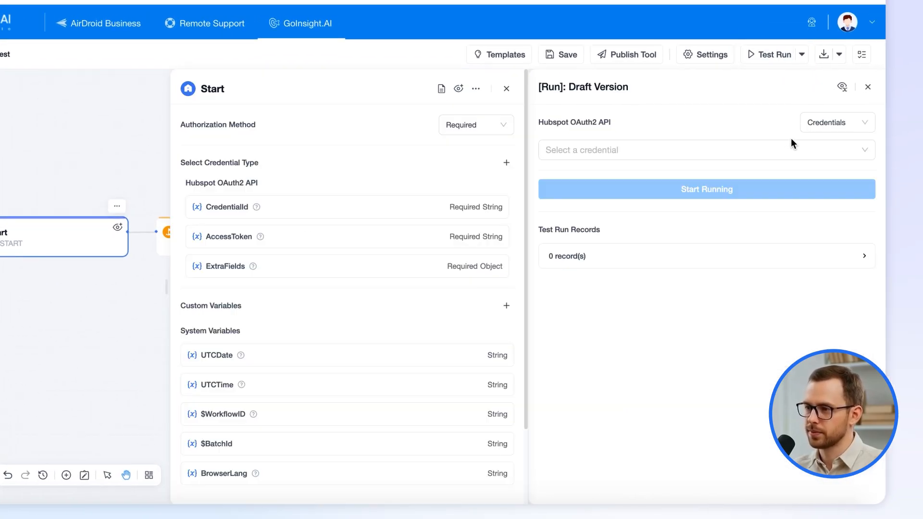
click(732, 150)
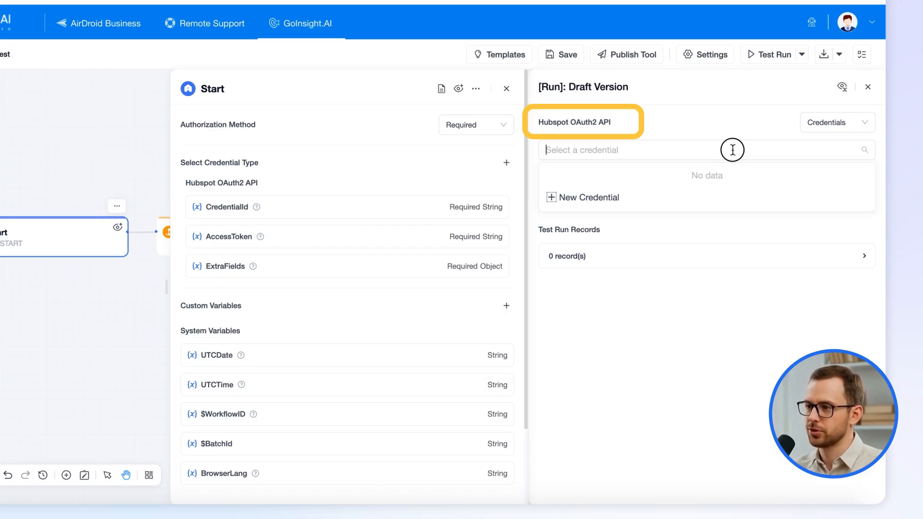
click(735, 134)
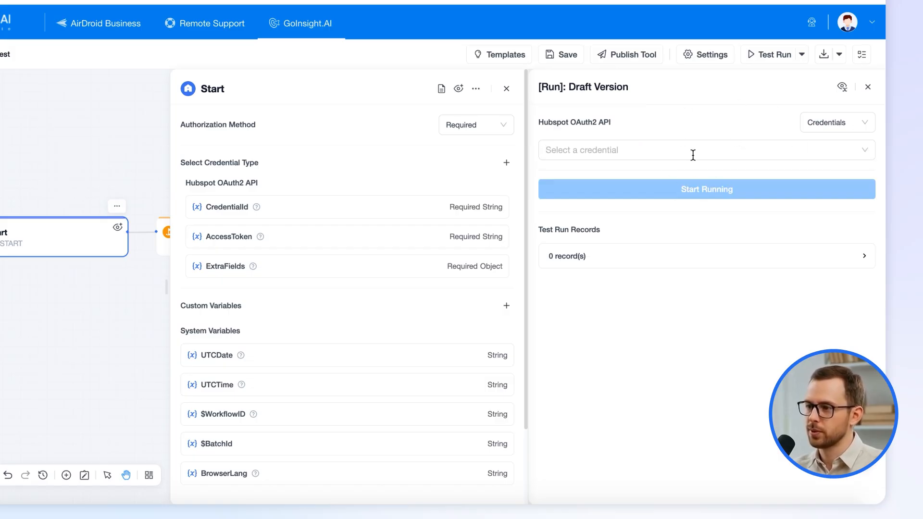
Replace the single credential type with a group of Hubspot OAuth2 API and Hubspot API.
click(502, 183)
mouse_move(509, 166)
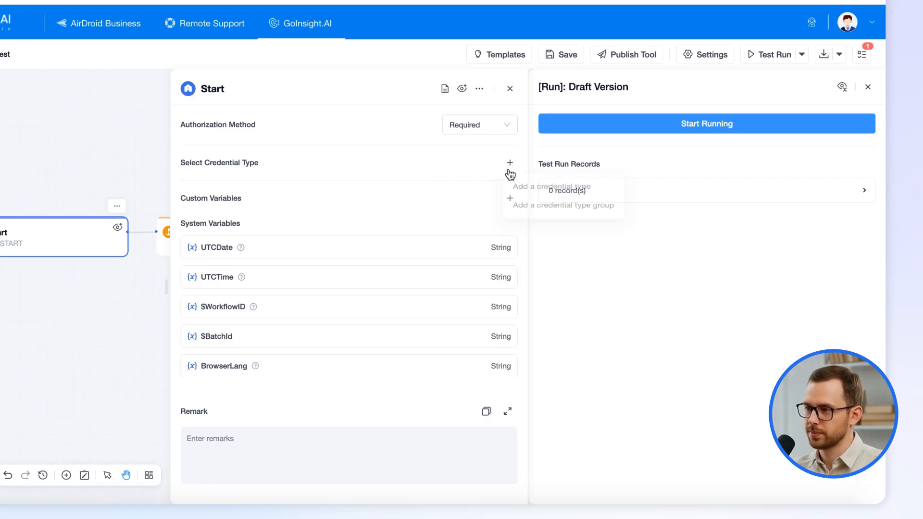
click(543, 207)
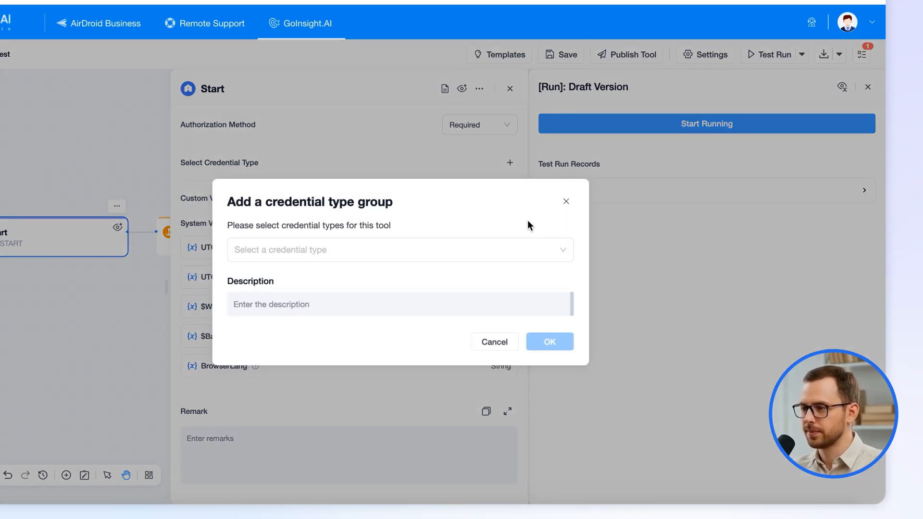
click(445, 249)
text(hubs)
click(319, 319)
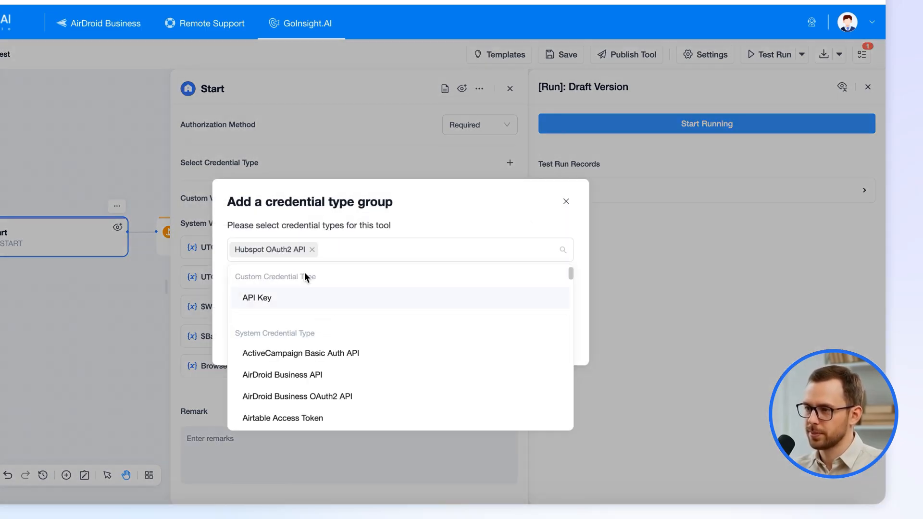
text(hubs)
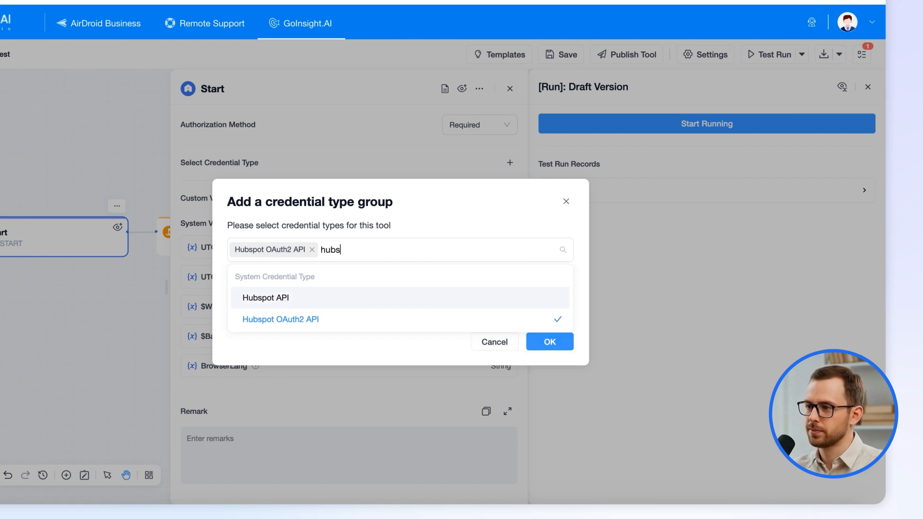
click(323, 298)
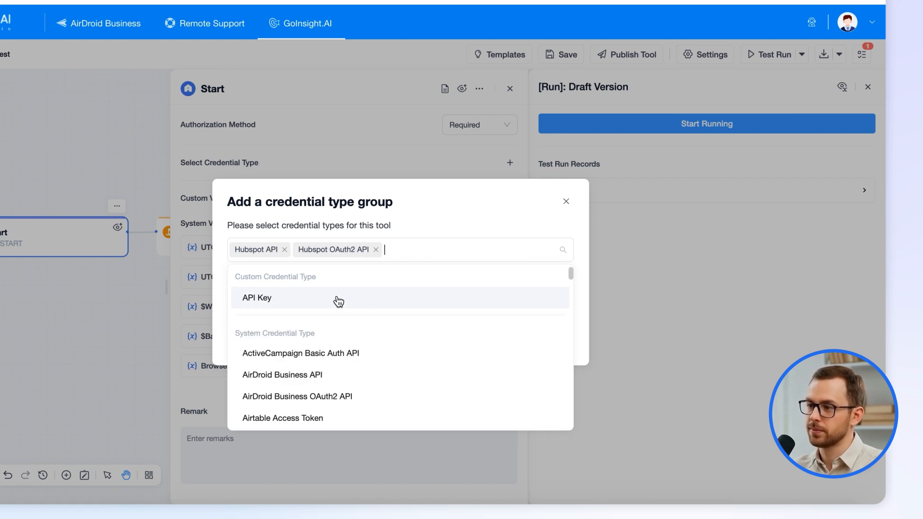
click(522, 220)
click(550, 341)
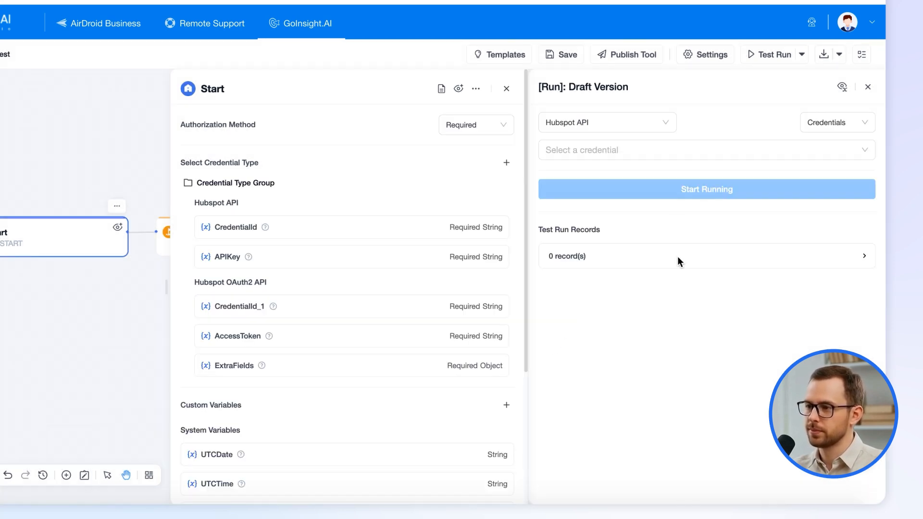
Toggle the test run's credential type between Hubspot API and Hubspot OAuth2 API, then close both panels.
click(634, 125)
click(631, 149)
click(624, 129)
click(614, 175)
click(612, 125)
click(610, 153)
click(624, 127)
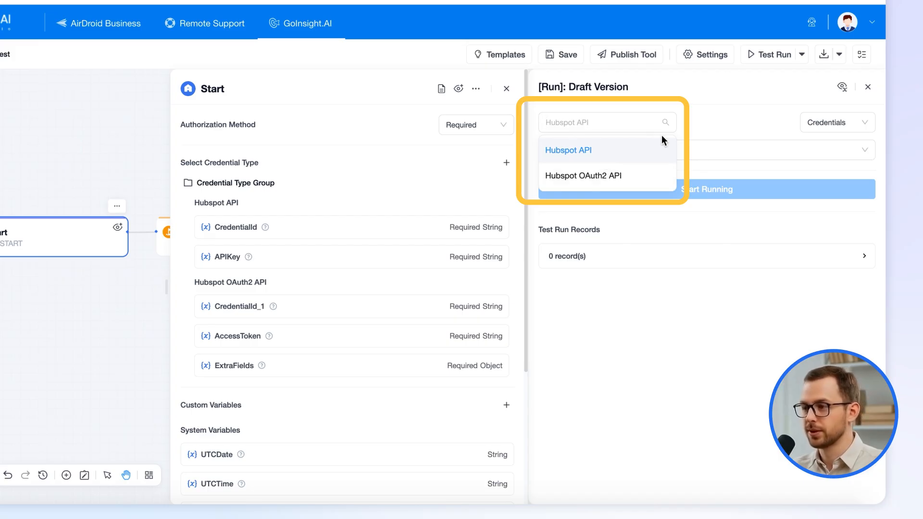
click(507, 90)
click(868, 86)
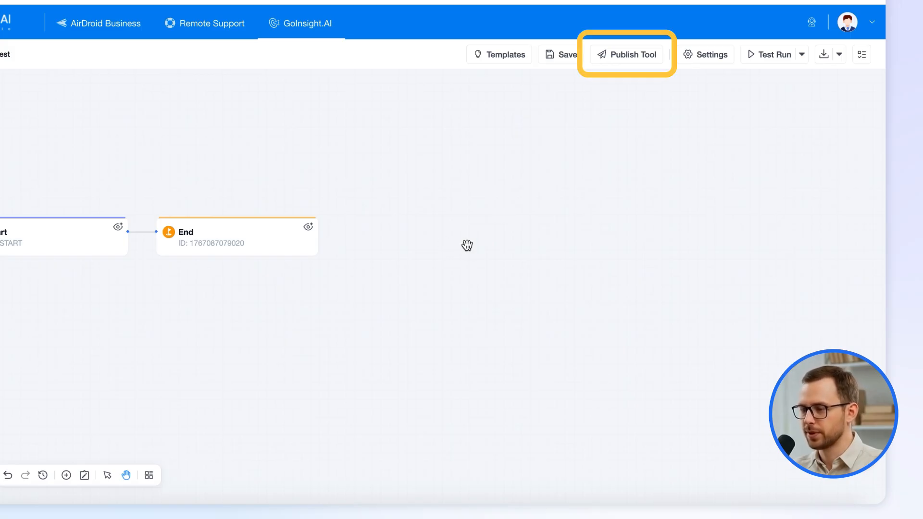
click(642, 60)
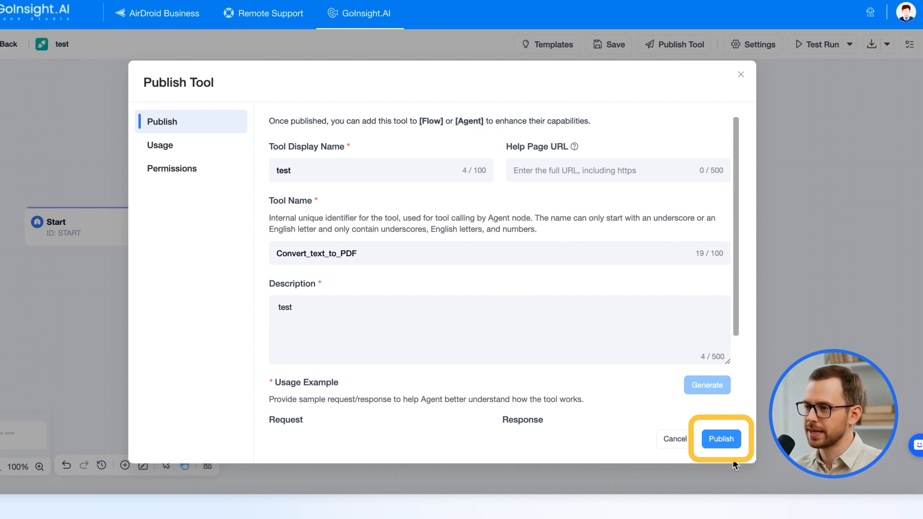
click(741, 75)
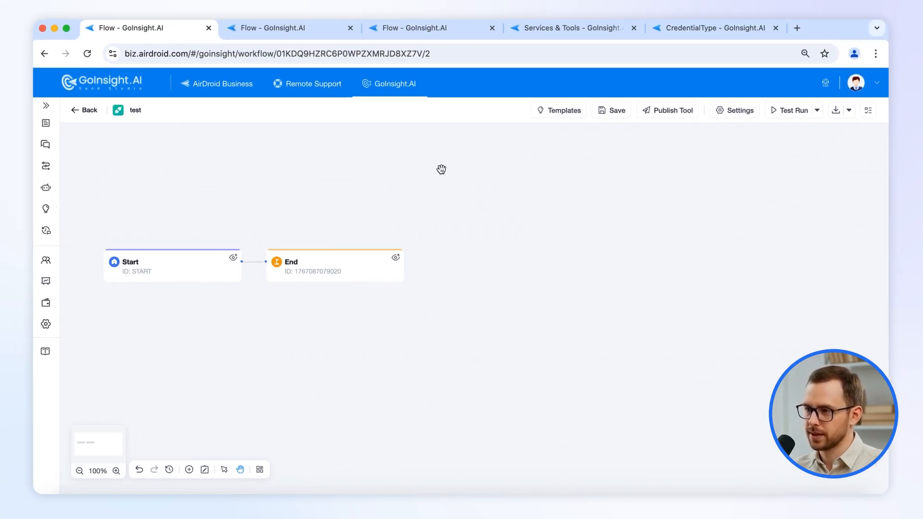
Review the CredentialType page and saved credentials list, then return to the Convert text to PDF workflow.
click(414, 29)
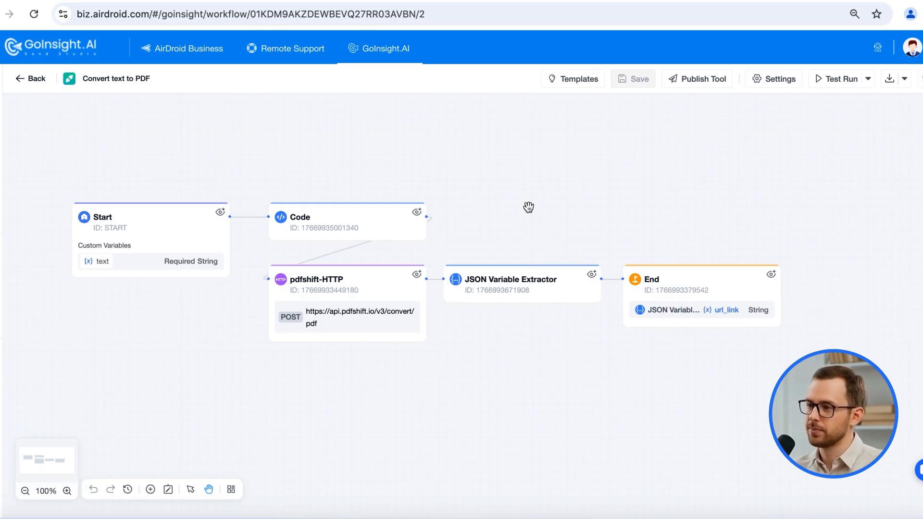
click(715, 29)
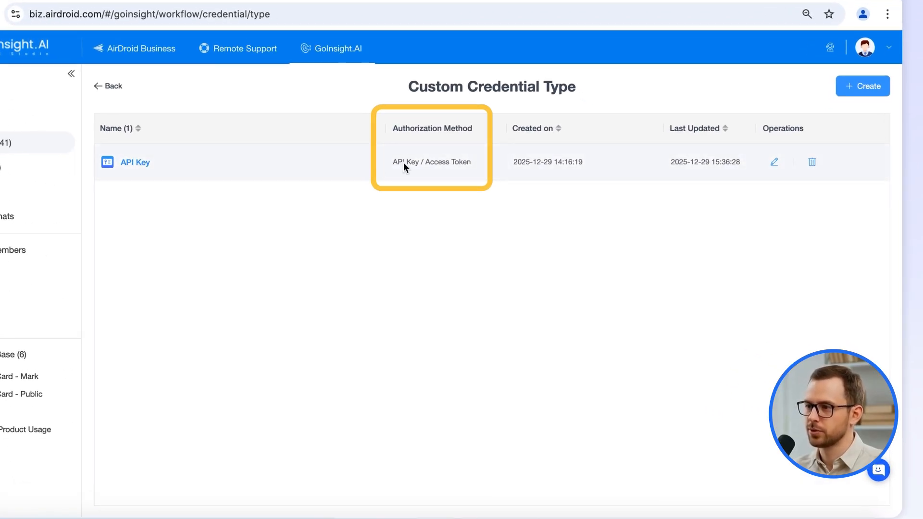
click(112, 88)
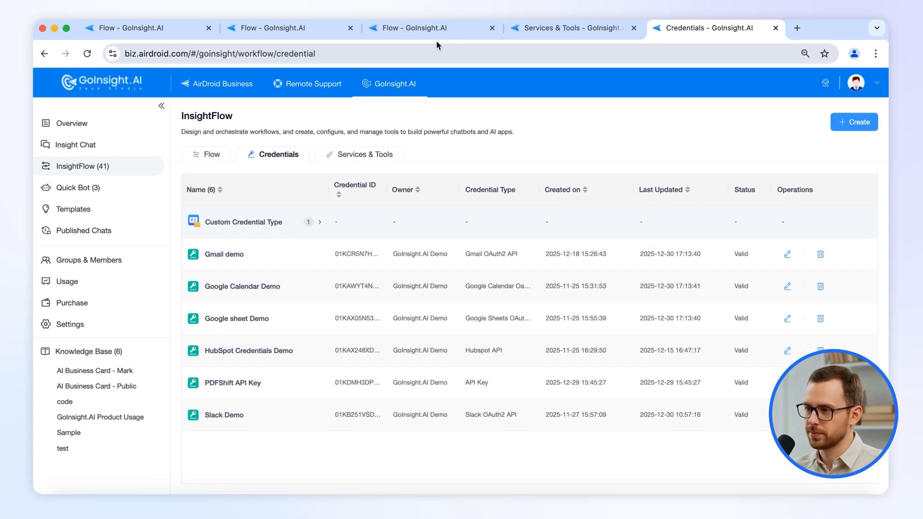
click(418, 28)
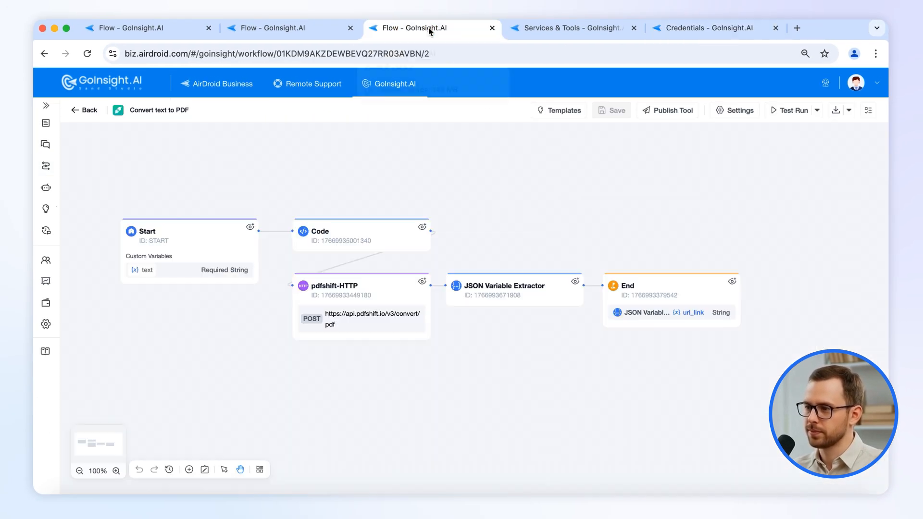
click(183, 255)
click(852, 223)
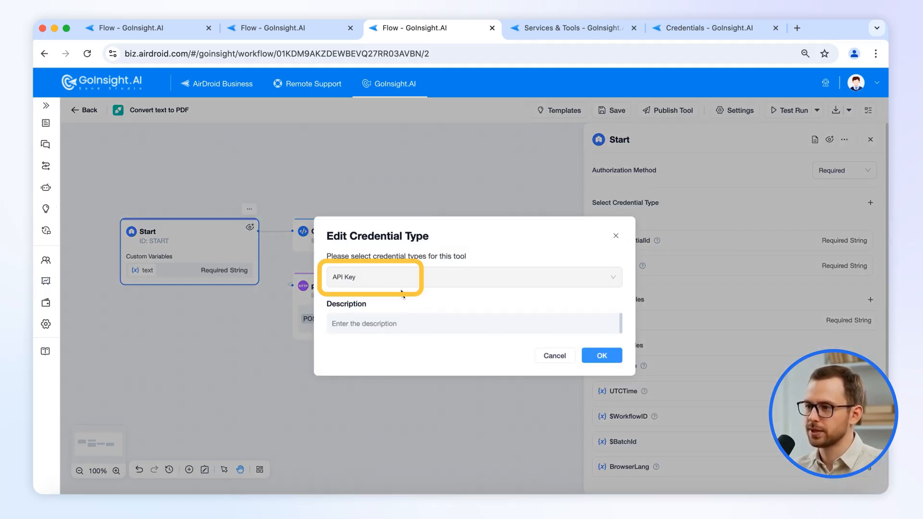
click(560, 357)
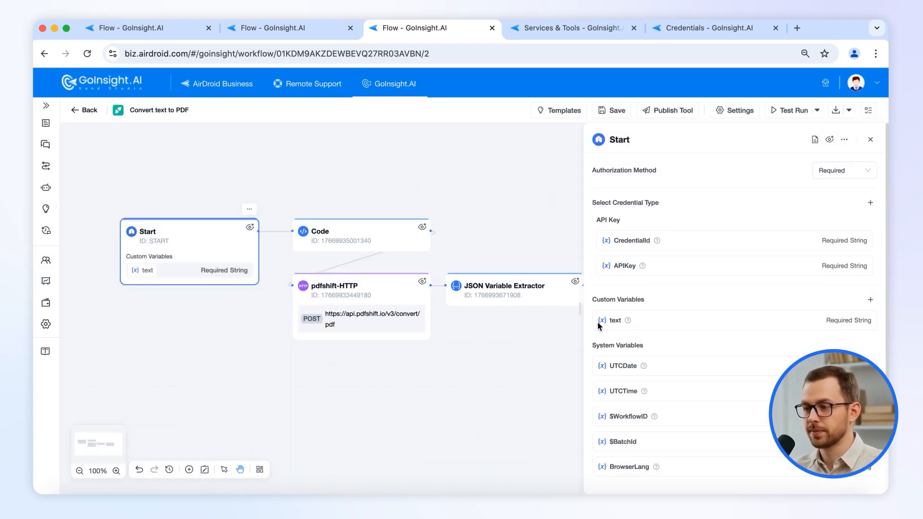
click(324, 296)
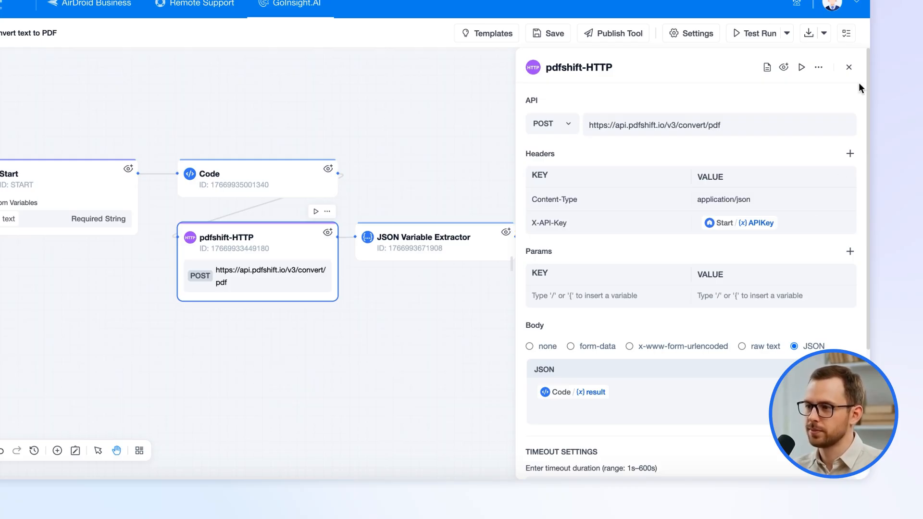
click(851, 68)
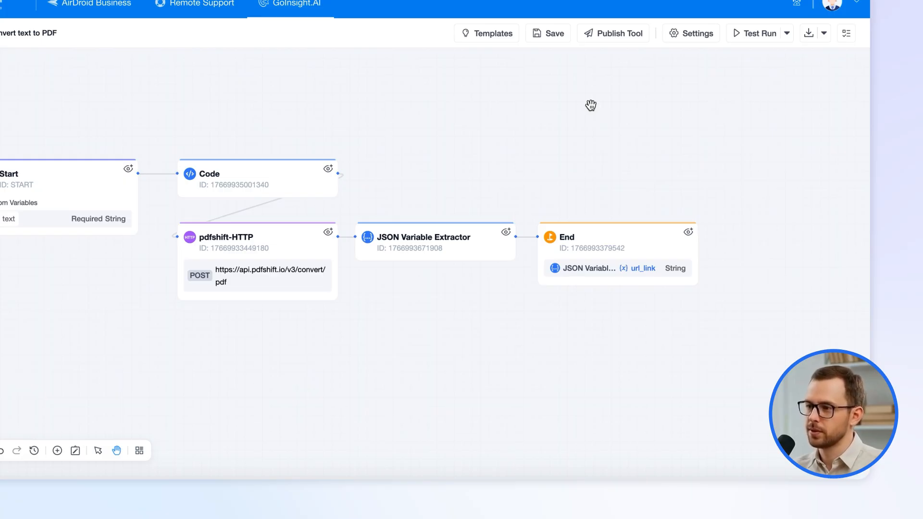
click(253, 194)
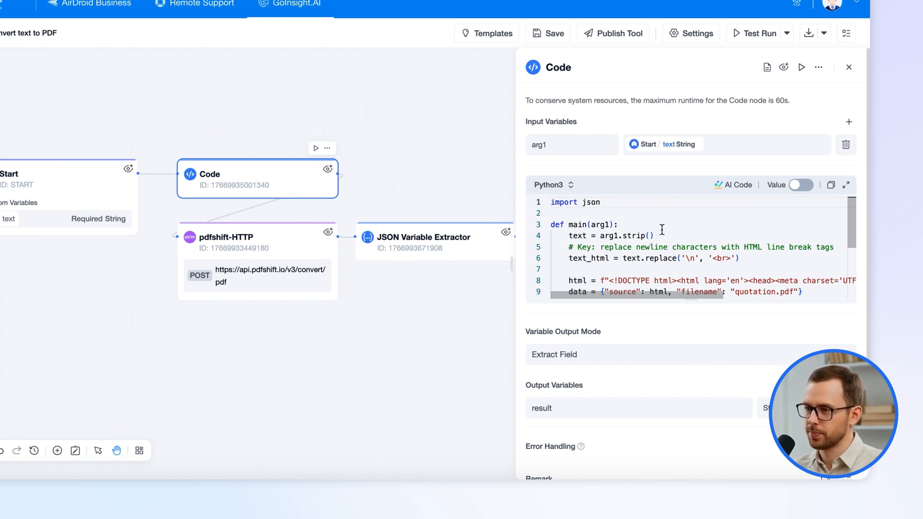
click(267, 233)
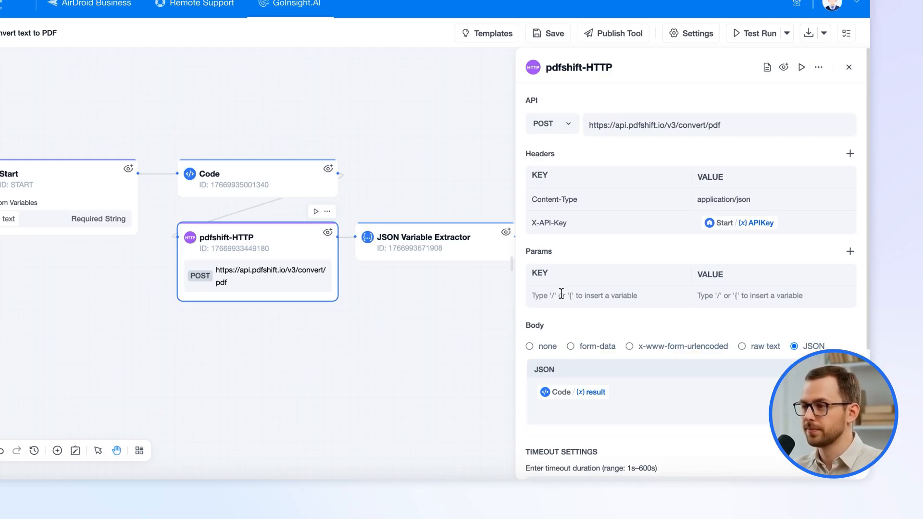
click(428, 242)
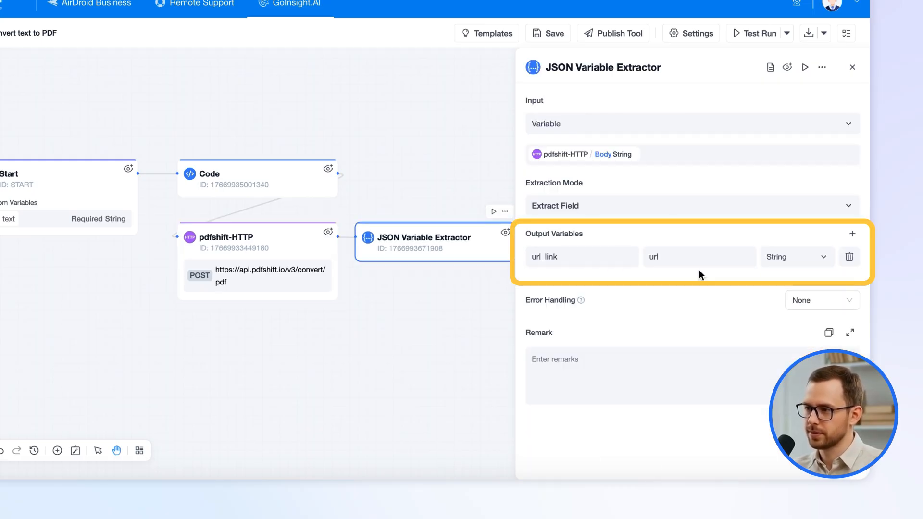
click(853, 67)
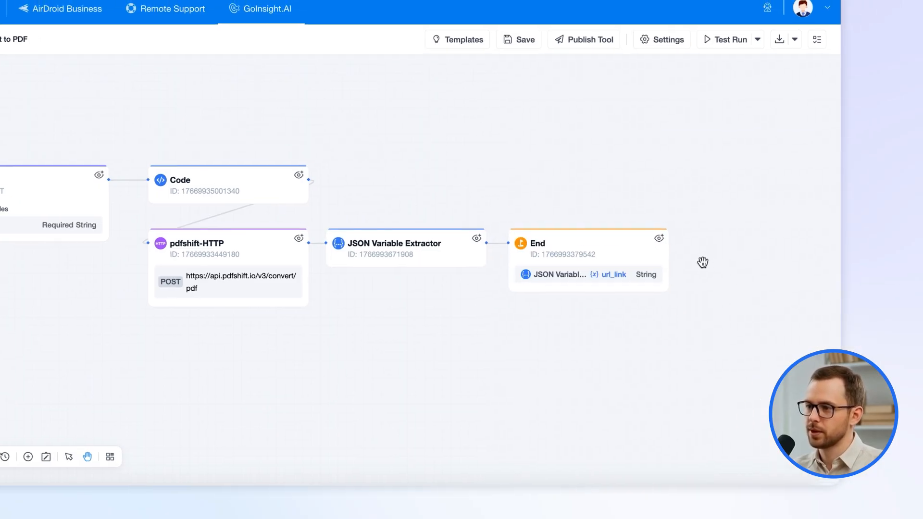
Test-run the workflow with the PDFShift API Key credential and the text 'hello'.
click(675, 51)
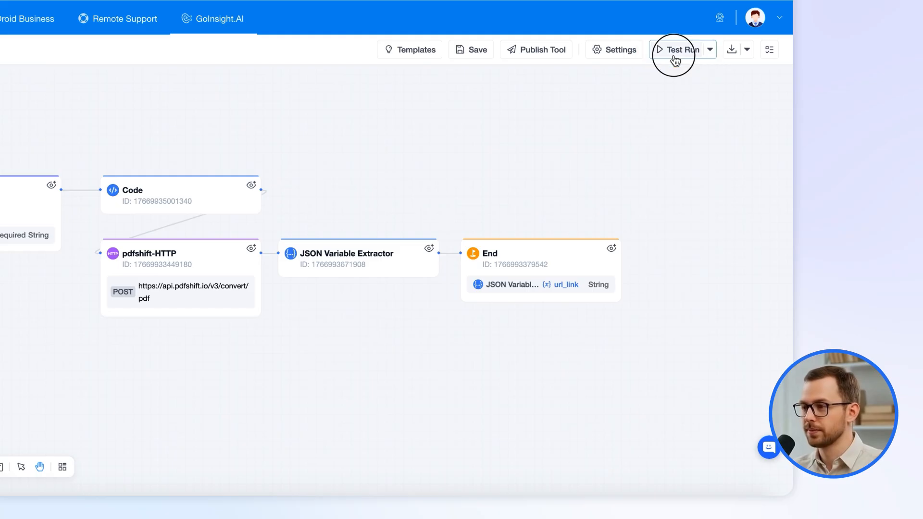
click(539, 145)
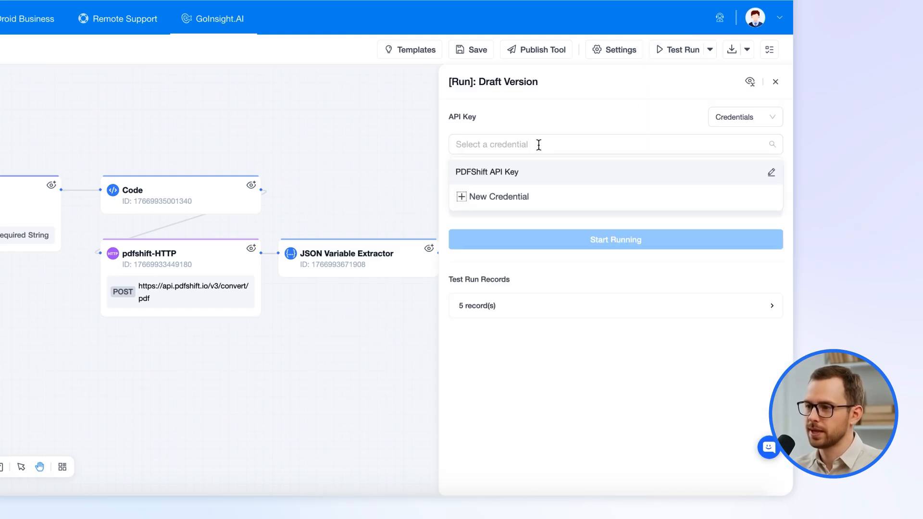
click(526, 172)
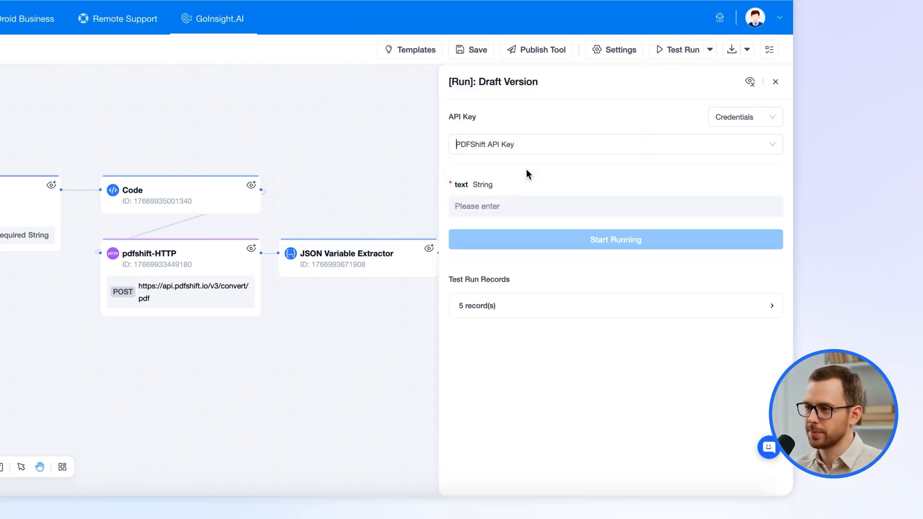
click(504, 204)
text(hello)
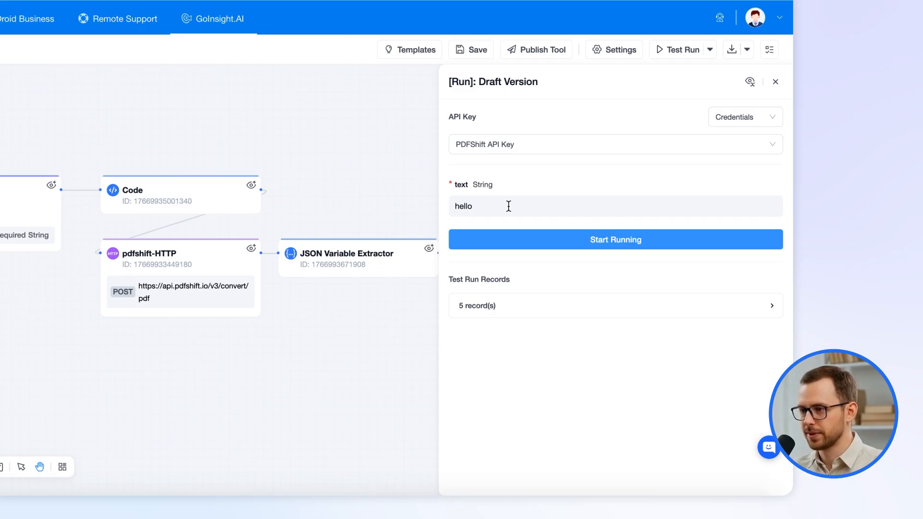
click(545, 250)
Copy the url_link from the End step's output table.
scroll(594, 336, down, 1)
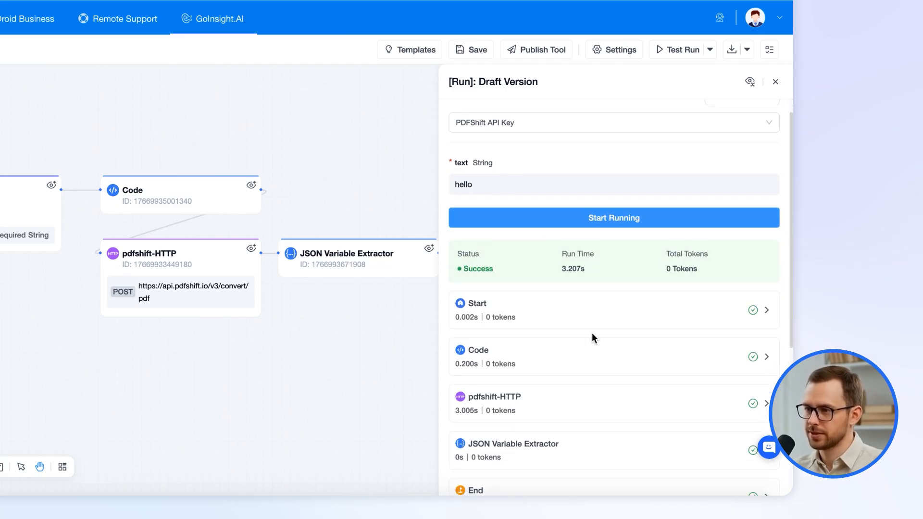
scroll(601, 365, down, 3)
click(563, 360)
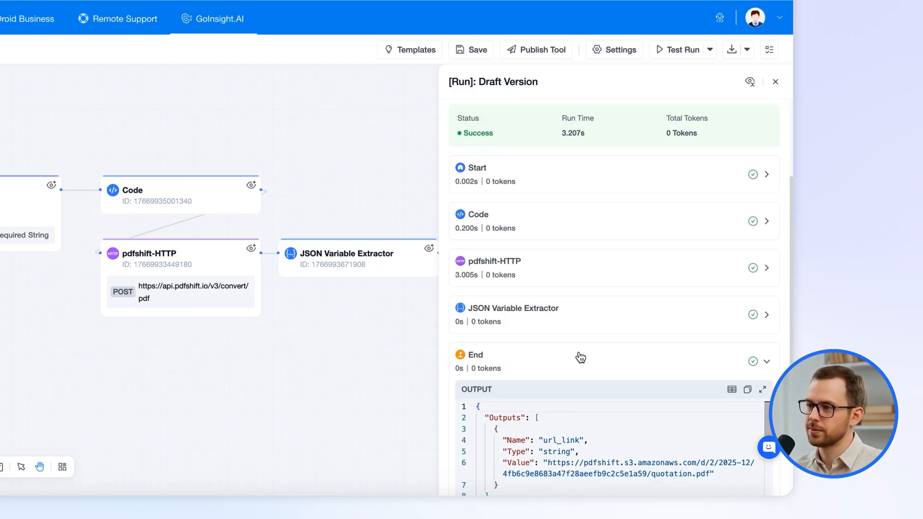
scroll(581, 357, down, 2)
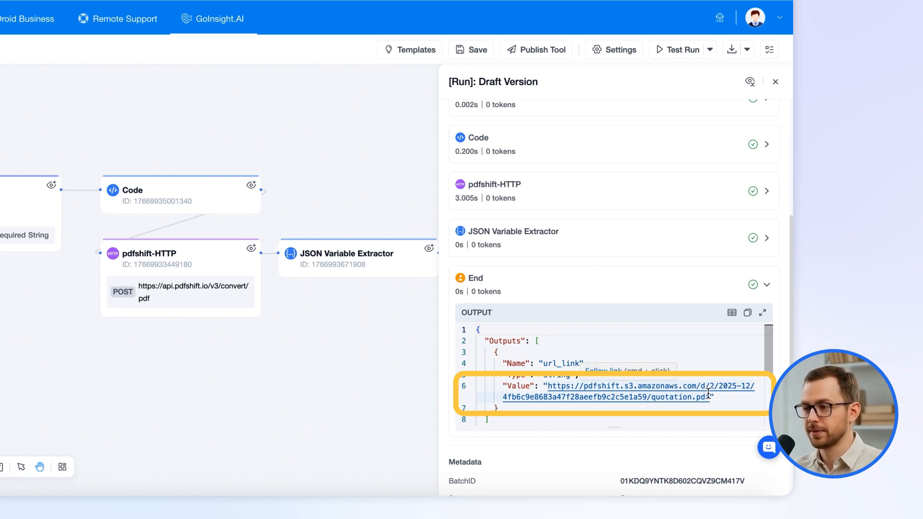
click(732, 314)
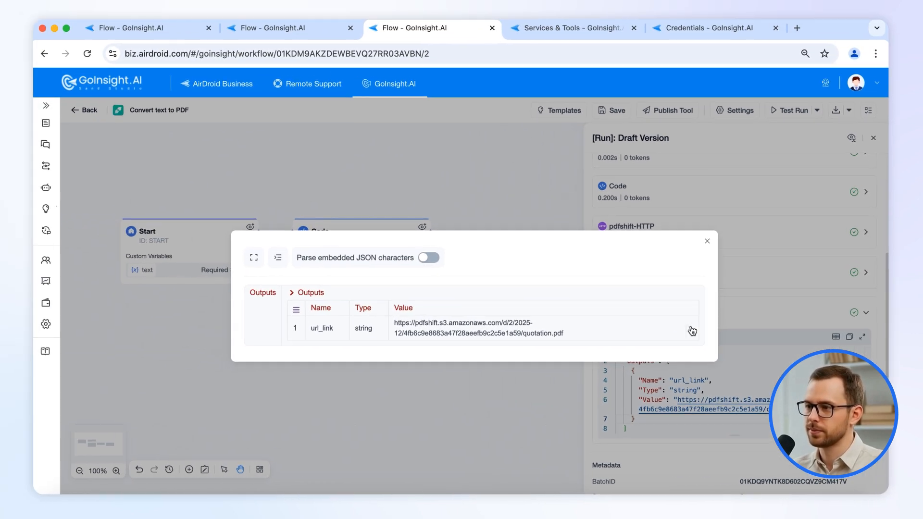
click(692, 330)
Open the PDF link in a new browser tab to confirm it reads hello, then close the results.
click(797, 27)
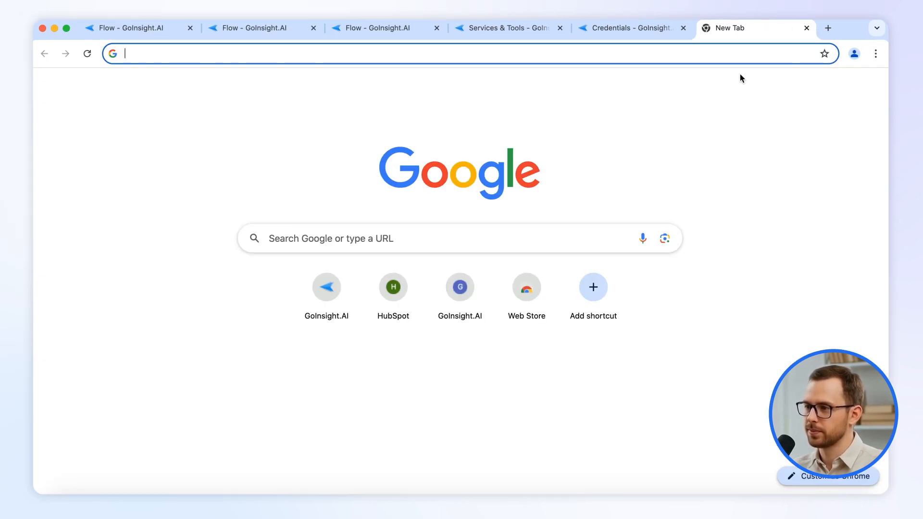
key(super+v)
click(554, 78)
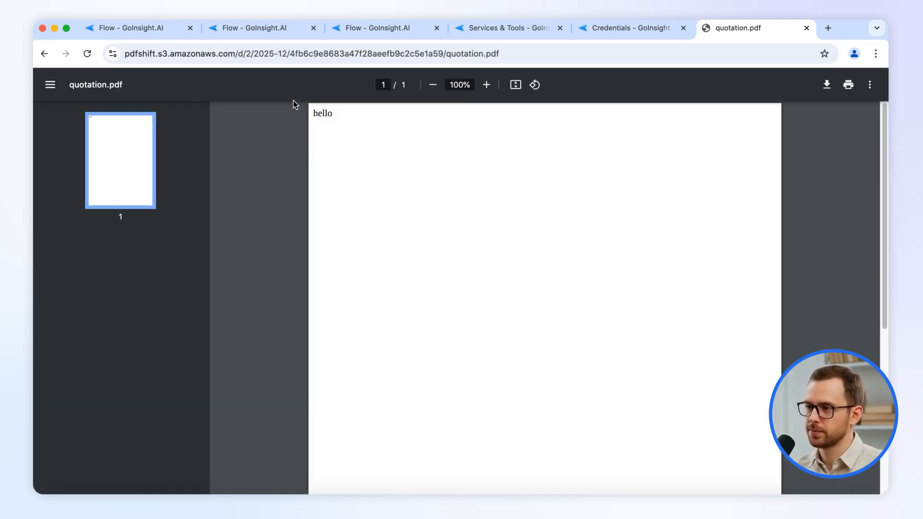
click(806, 28)
click(706, 242)
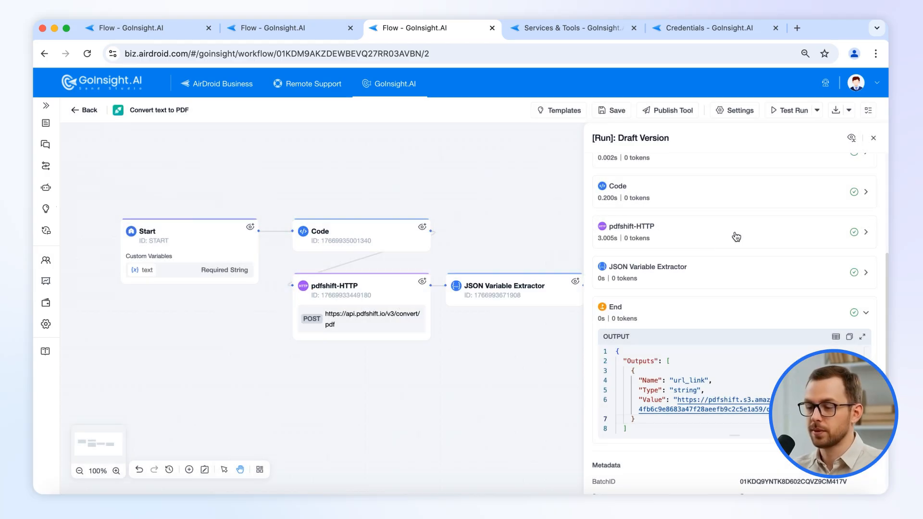
click(873, 138)
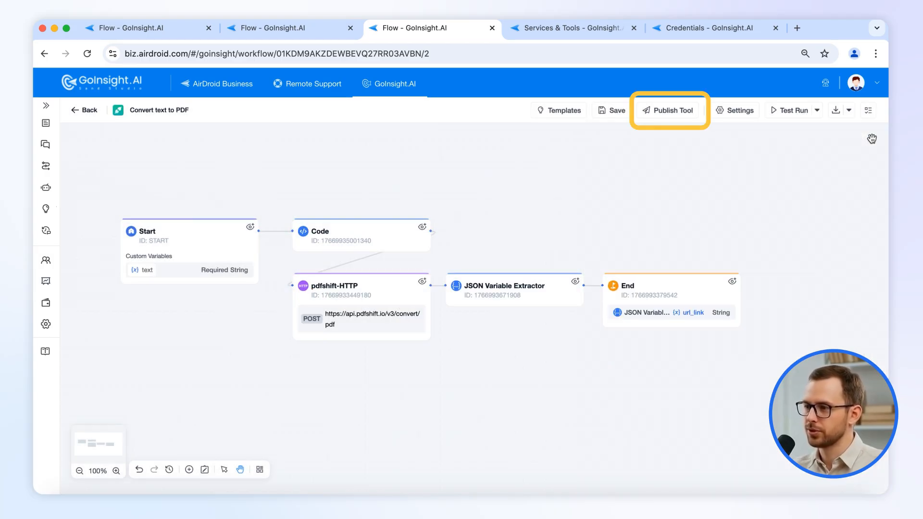
Open the Publish Tool settings, scroll past the usage example, and show the Usage section.
click(668, 110)
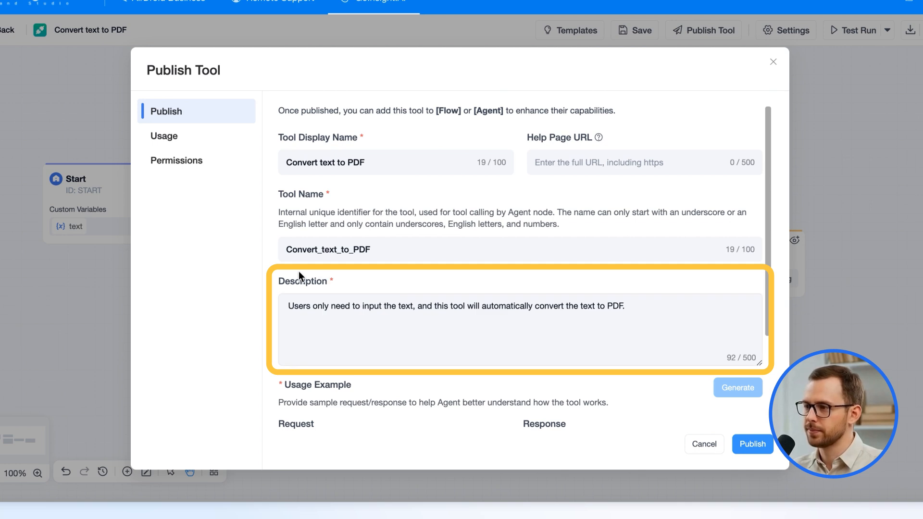
scroll(432, 346, down, 3)
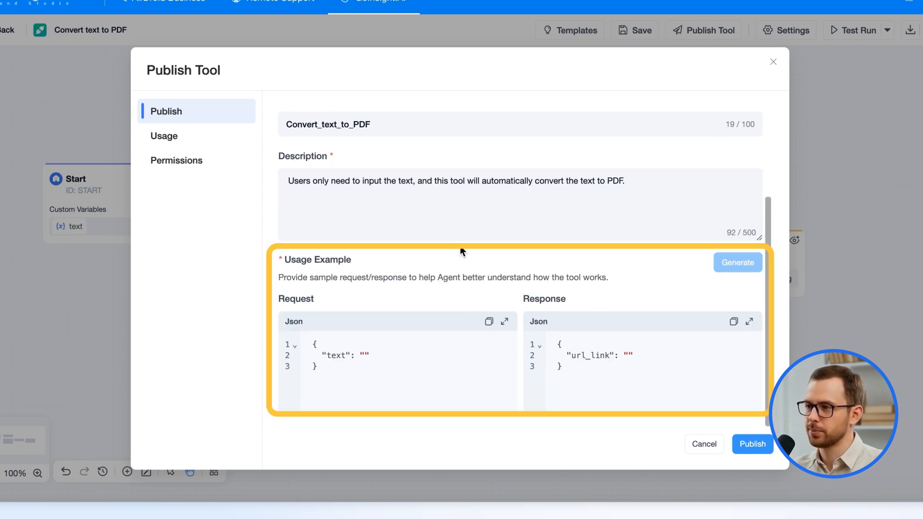
click(197, 144)
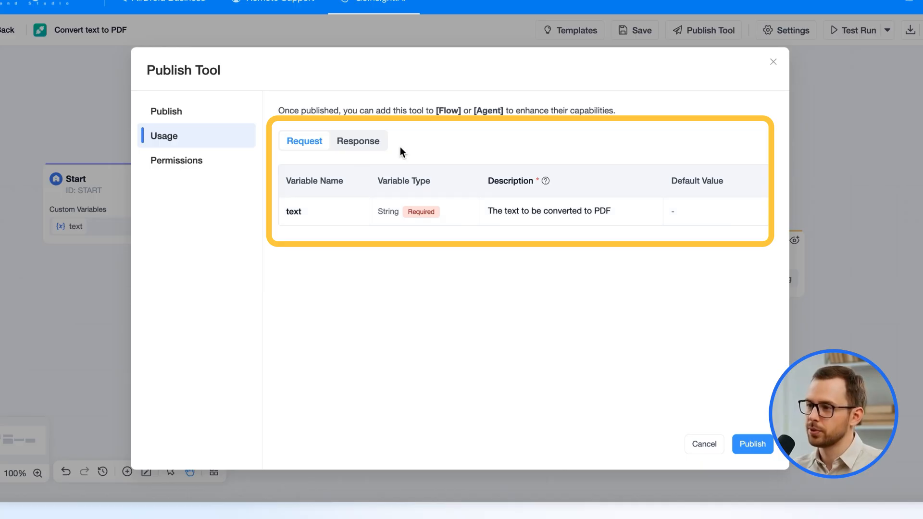
Compare the text request variable with the url_link response variable and its description.
click(358, 141)
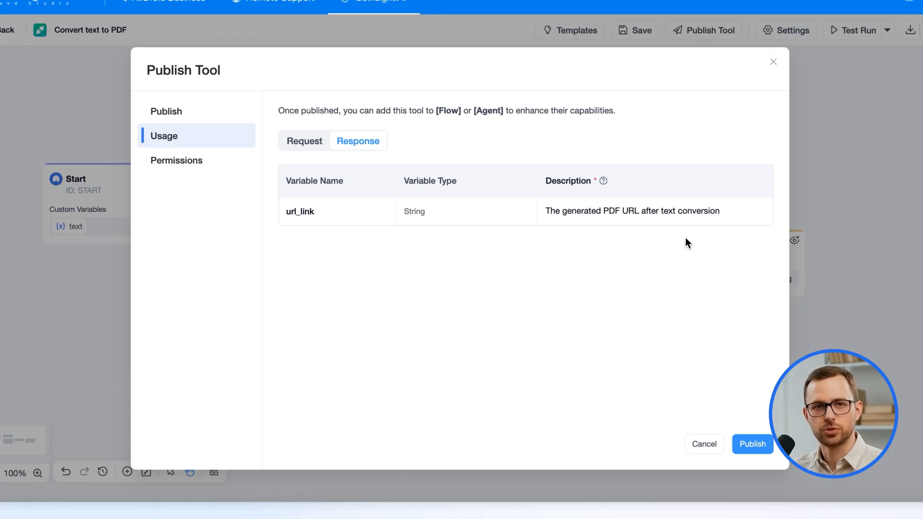
click(318, 147)
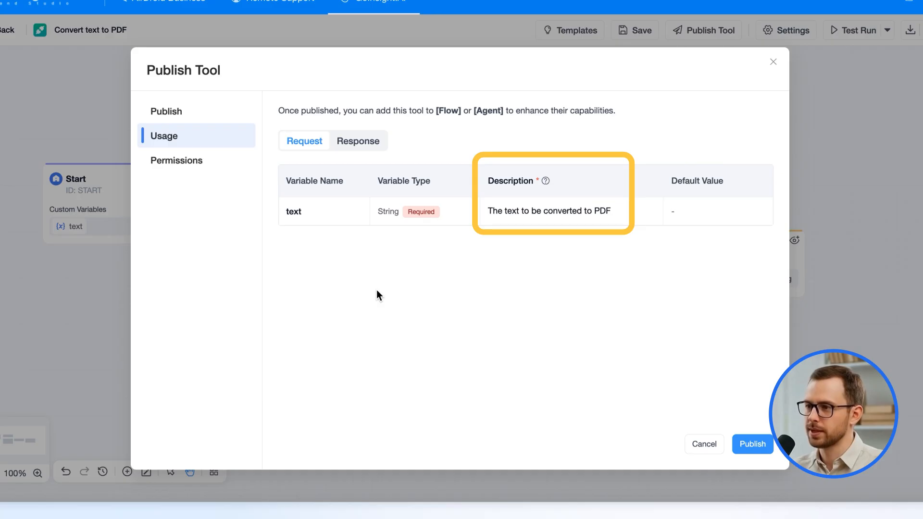
click(368, 141)
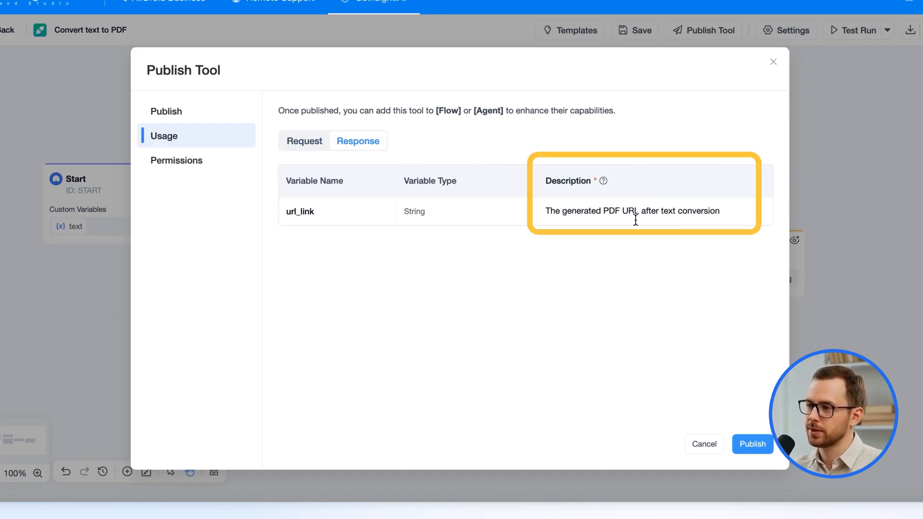
mouse_move(605, 182)
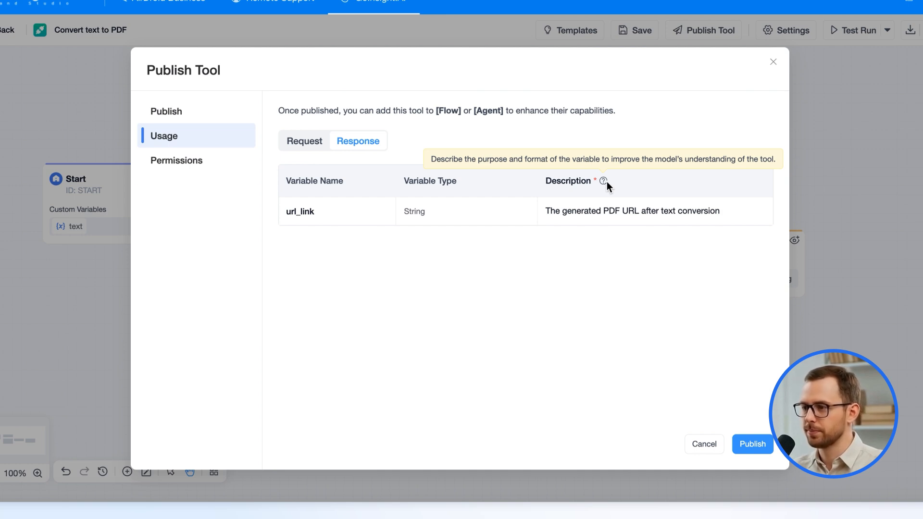
Try Custom access for Marketing and Product departments, then publish the tool as public within the organization.
click(213, 167)
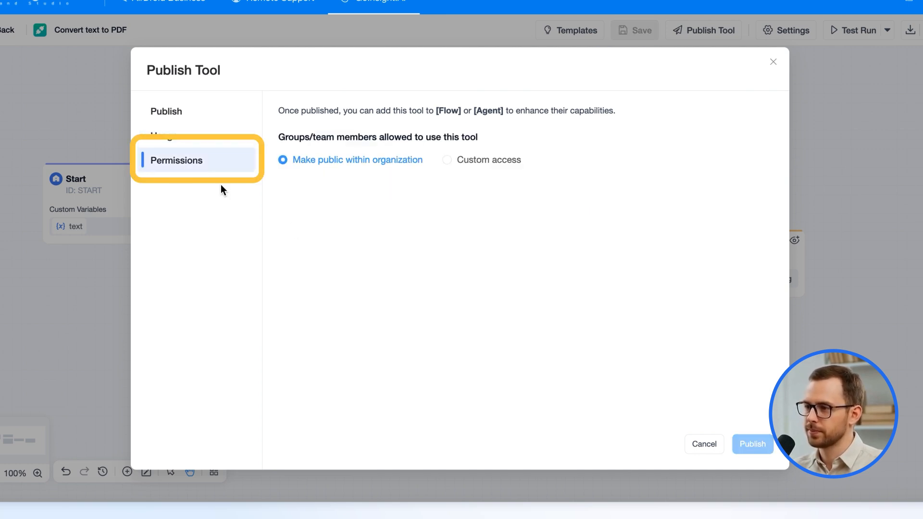
click(456, 160)
click(484, 283)
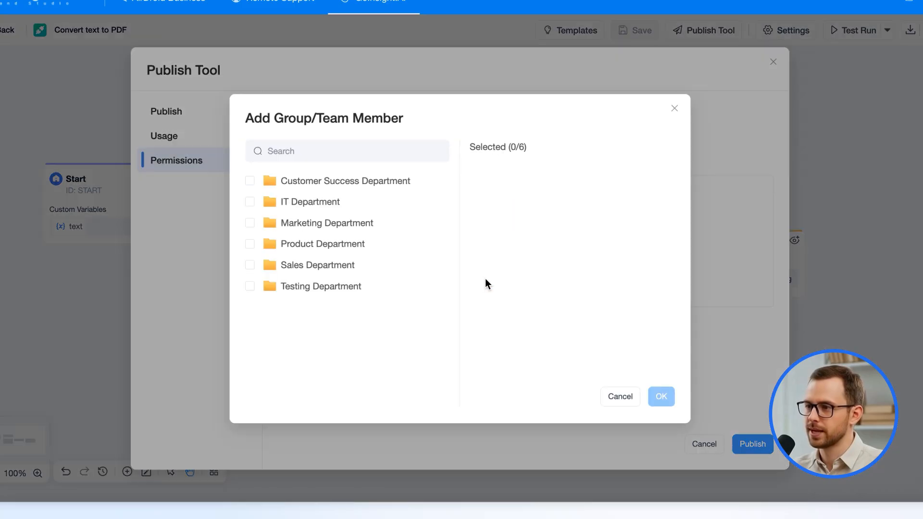
click(249, 222)
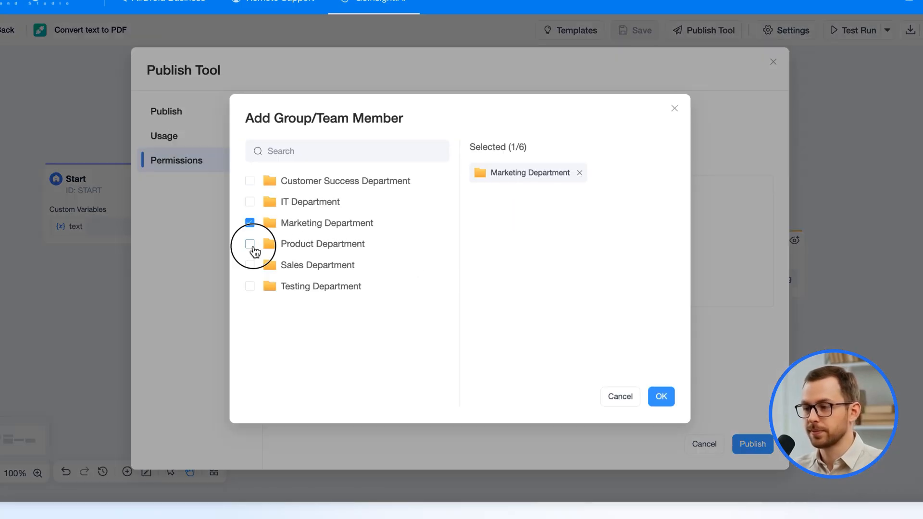
click(250, 244)
click(662, 397)
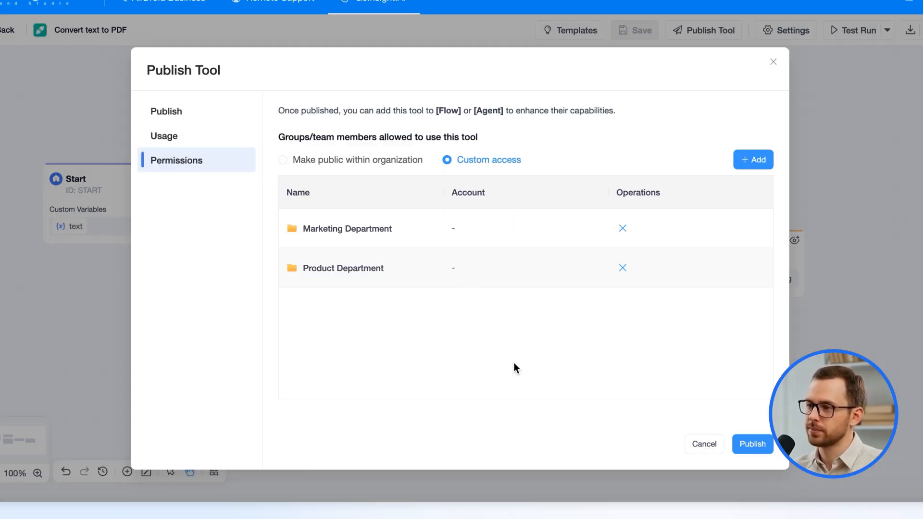
click(284, 161)
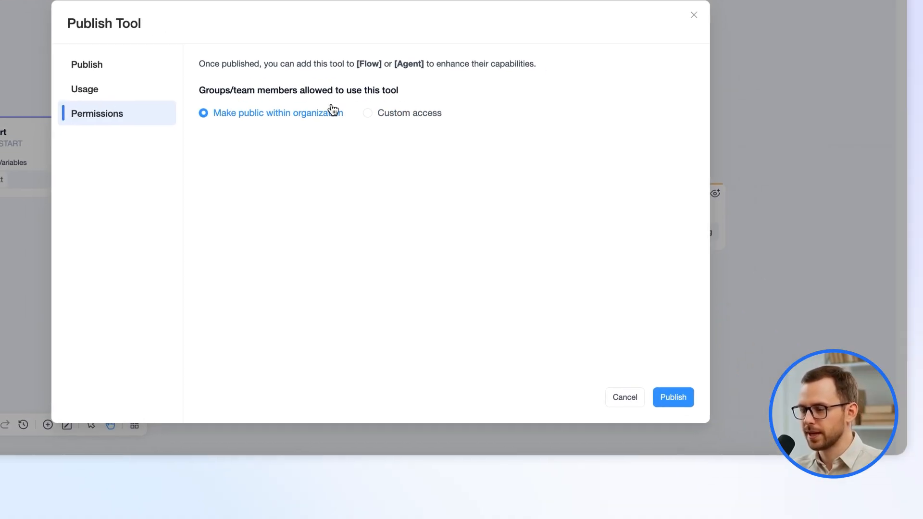
click(659, 390)
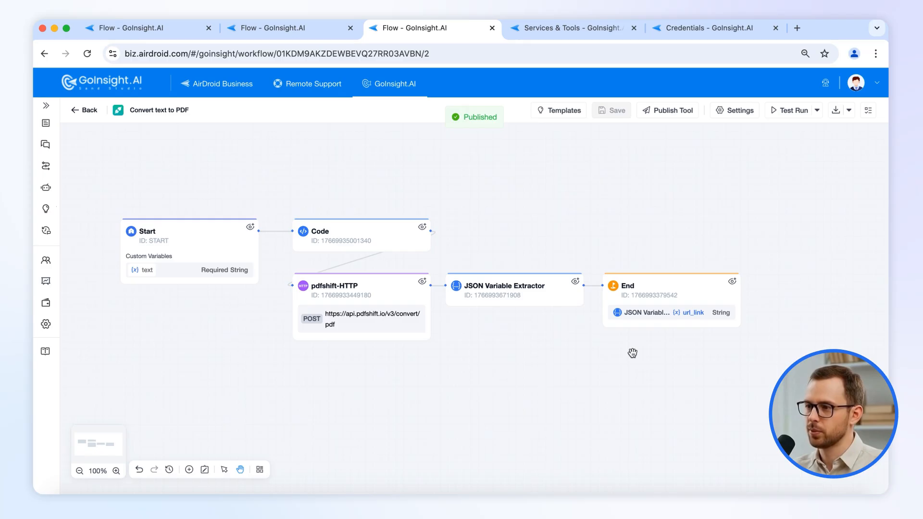
In Custom Tool Demo, add a Convert text to PDF node after Start using the Start Query and PDFShift API Key.
click(295, 29)
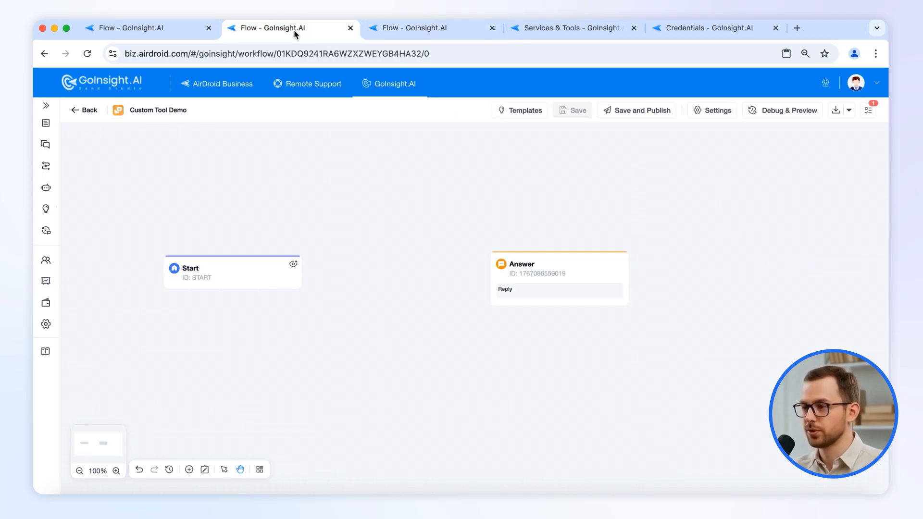
click(302, 268)
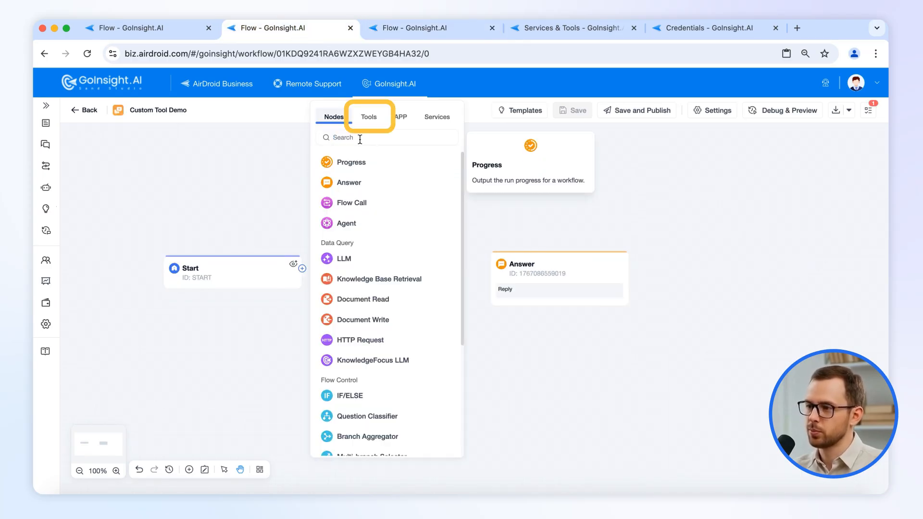
click(369, 117)
mouse_move(370, 182)
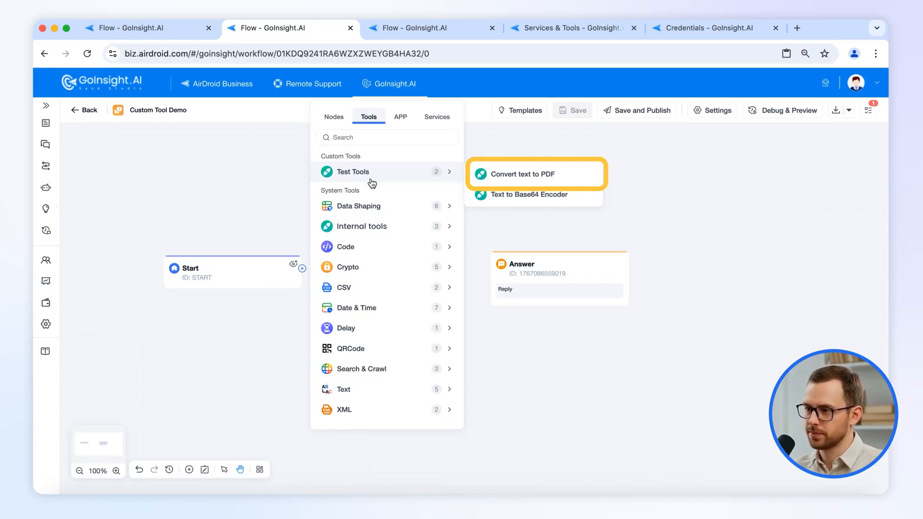
click(509, 178)
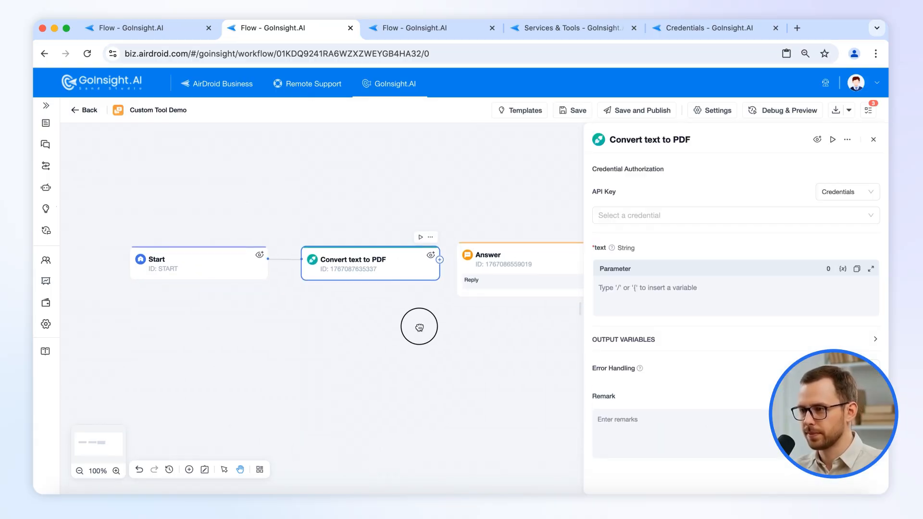
click(636, 298)
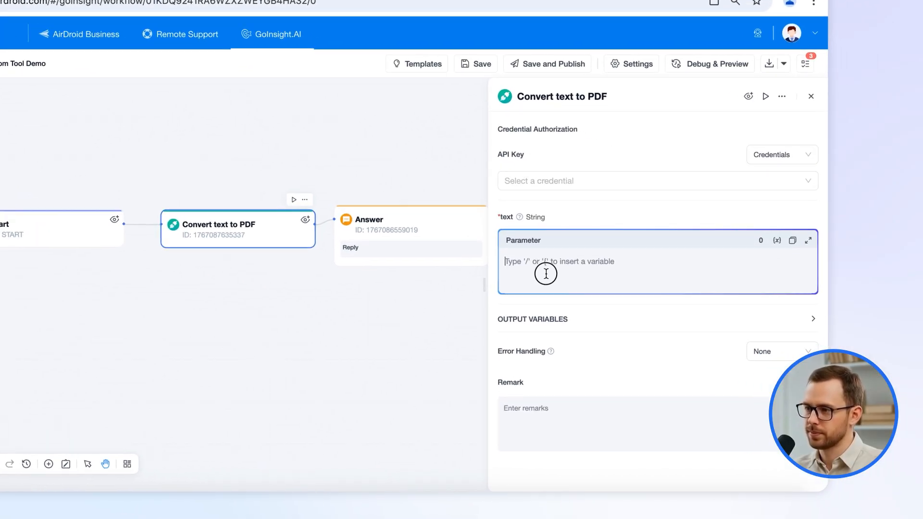
text(/)
click(556, 313)
click(682, 188)
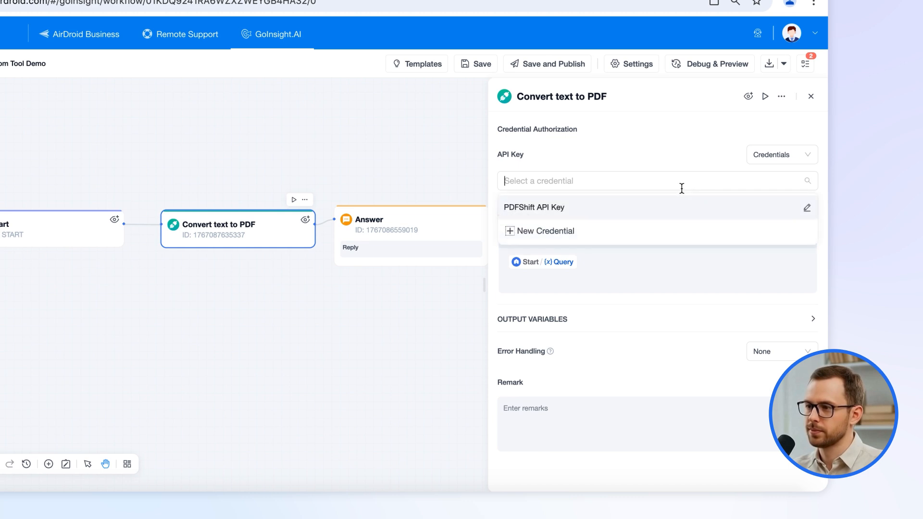
click(578, 207)
Set the Answer reply to the Convert text to PDF url_link.
click(484, 218)
click(569, 158)
text(/)
click(580, 204)
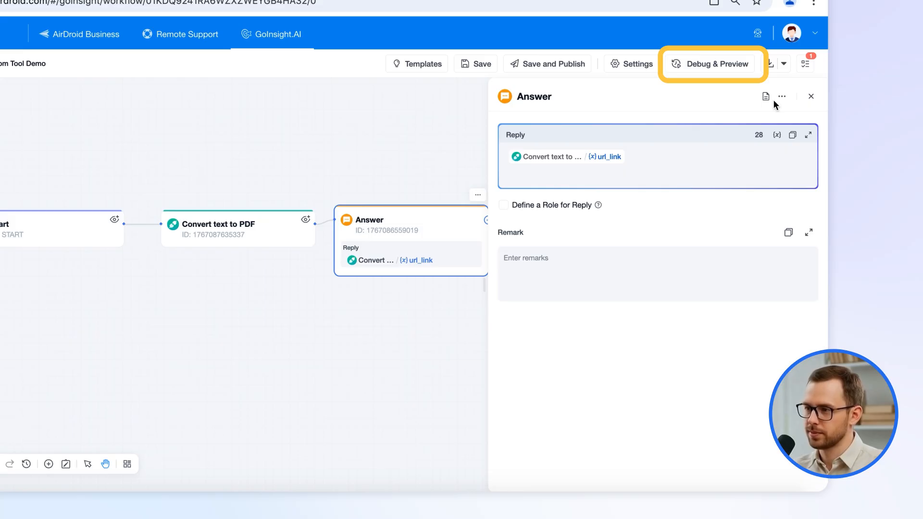
Send 'hello' as a test message in Debug & Preview.
click(811, 96)
click(690, 68)
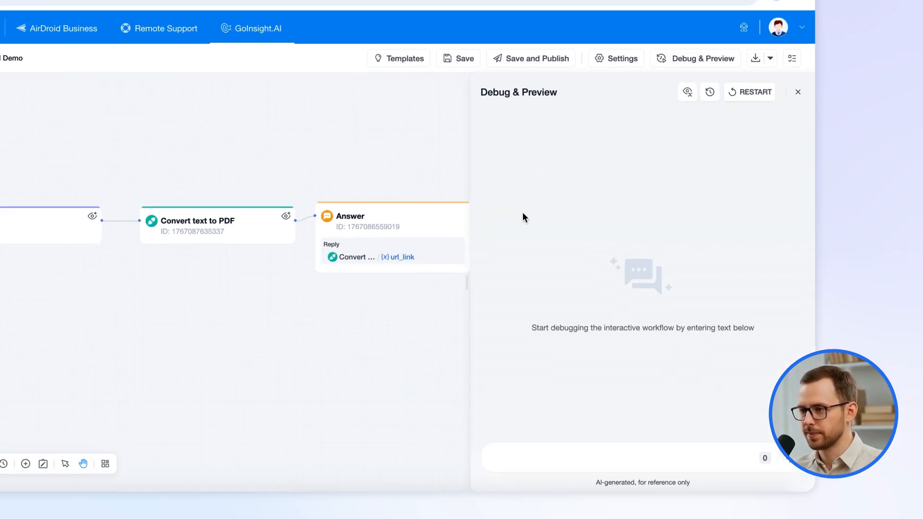
click(580, 457)
text(hello)
key(Return)
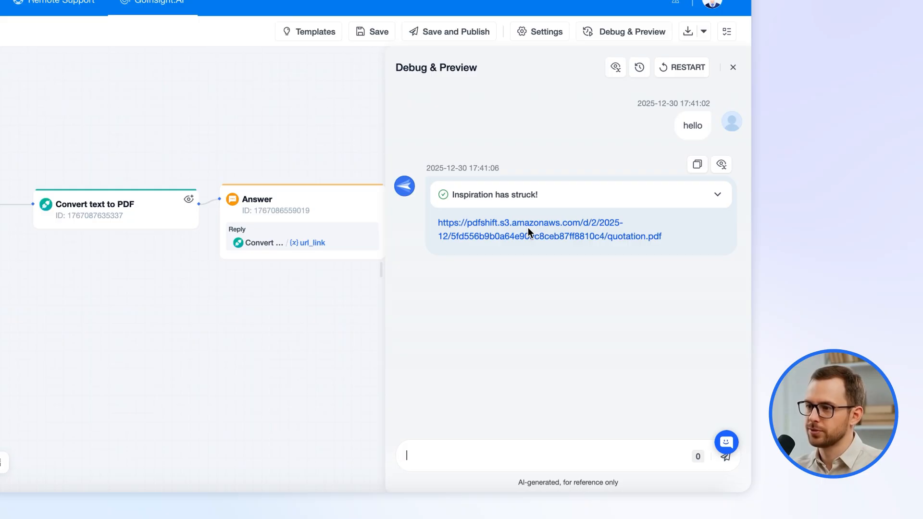
Confirm the quotation.pdf reads 'hello', then drag the Convert text to PDF node lower.
click(528, 227)
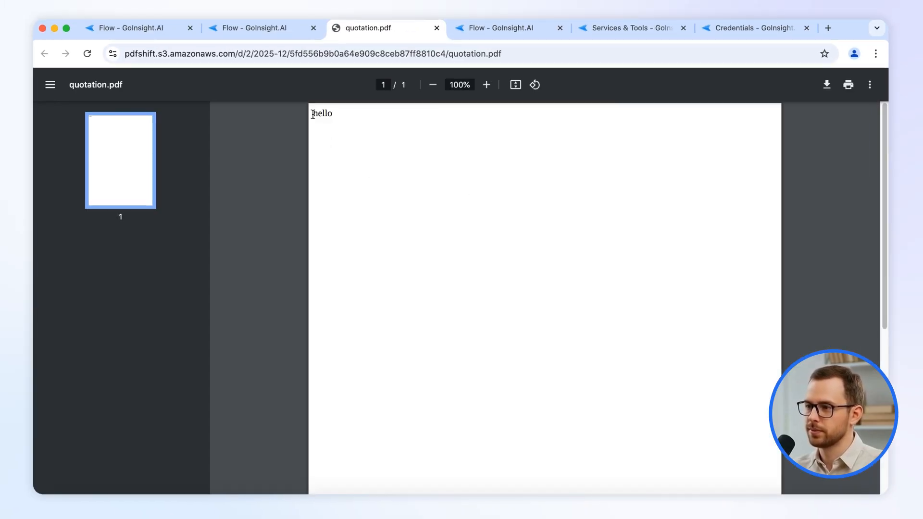
click(436, 28)
drag(408, 270, 390, 397)
Replace the old edges with an Agent node wired from Start to Answer.
click(267, 347)
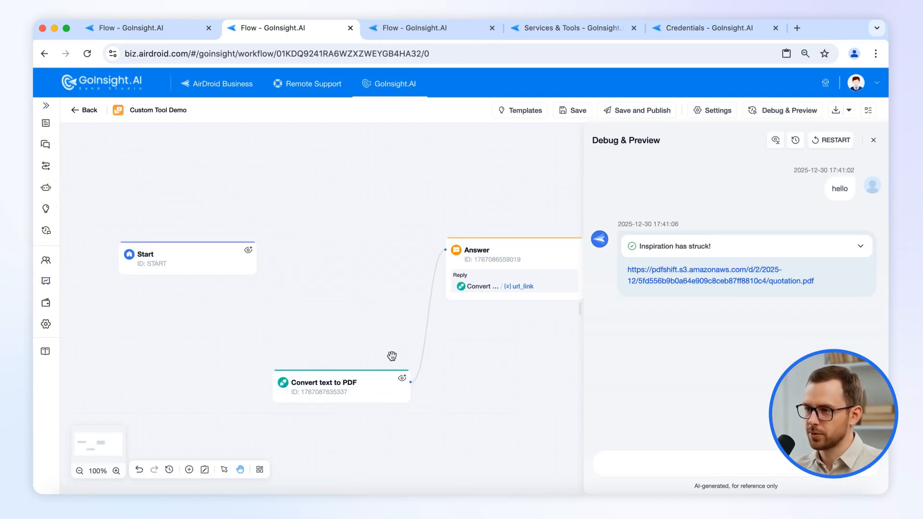
click(422, 354)
click(262, 257)
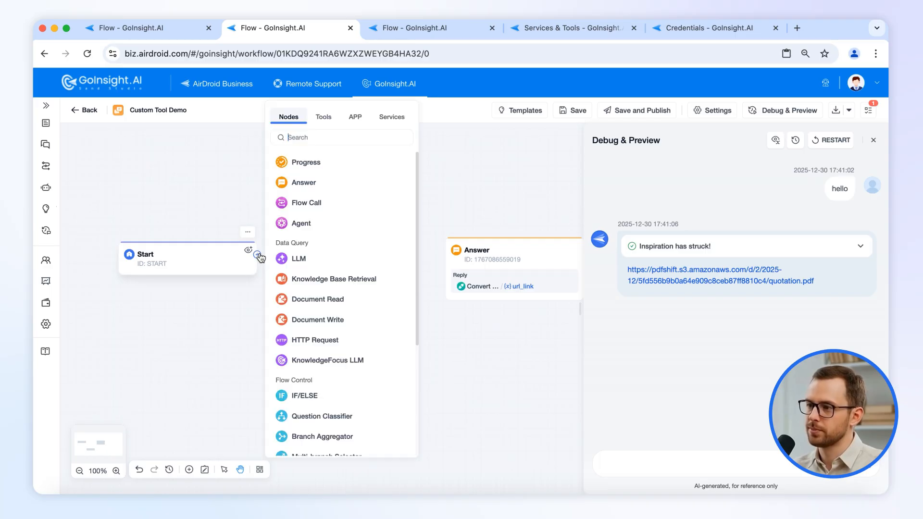
click(318, 223)
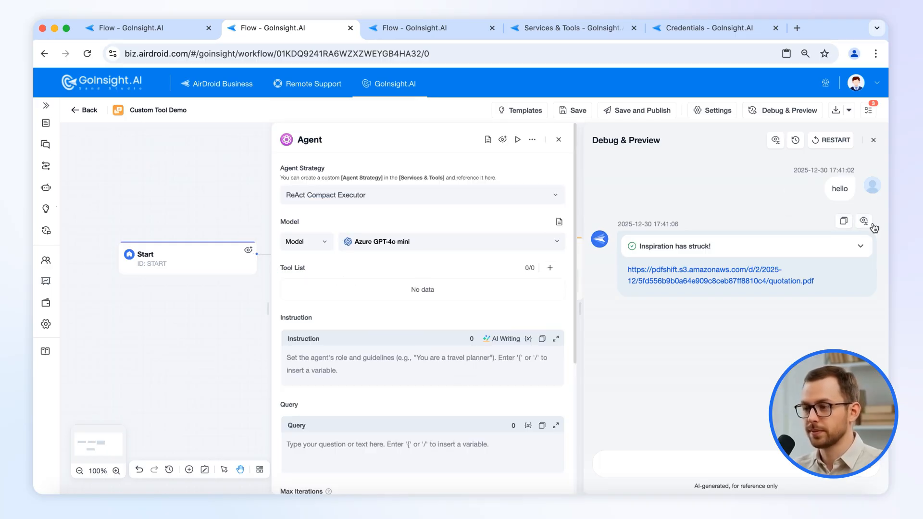
click(874, 140)
drag(429, 259, 457, 251)
Give the Agent the Convert text to PDF tool using the PDFShift API key credential.
click(861, 268)
mouse_move(645, 222)
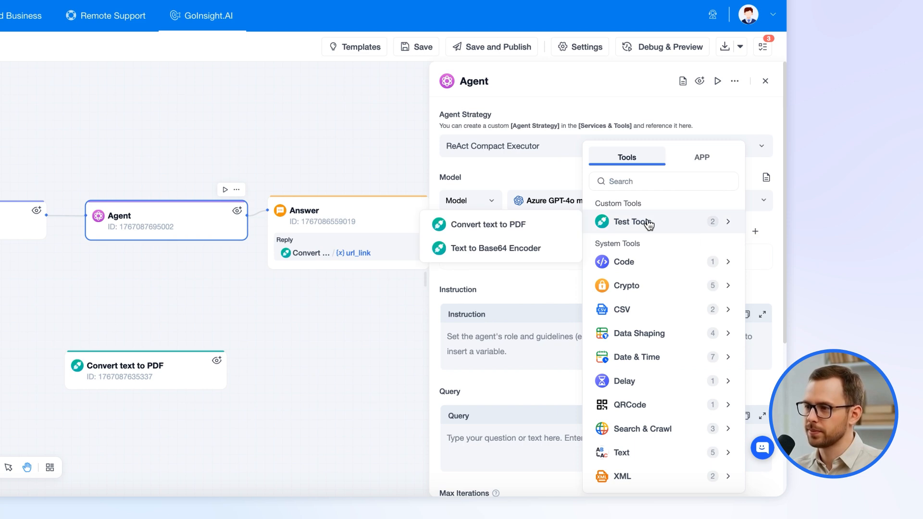
click(523, 228)
click(740, 262)
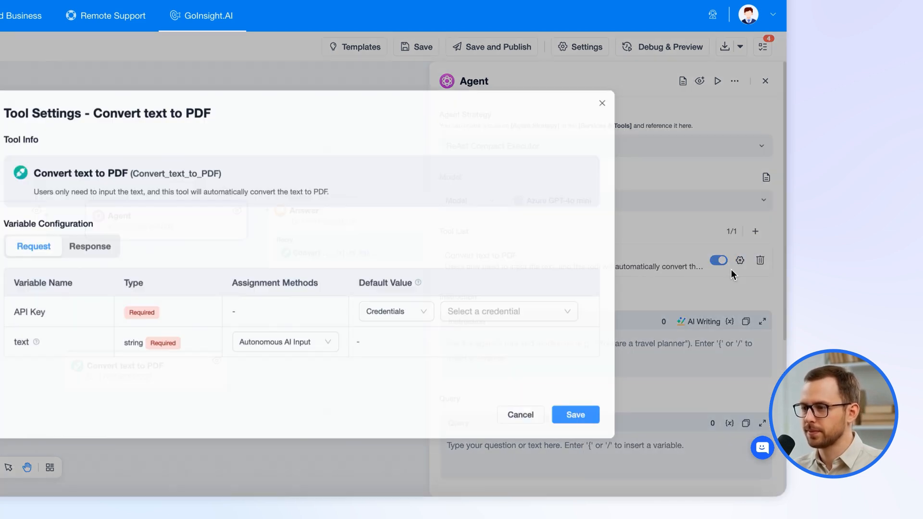
click(599, 313)
click(624, 343)
click(723, 417)
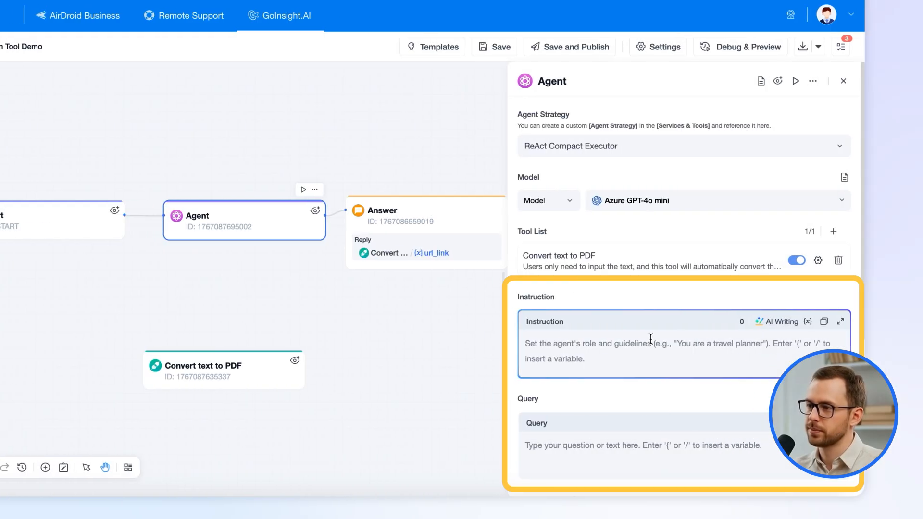
Set the Agent's Query to the Start Query variable and paste its text-to-PDF instruction.
click(710, 453)
text(/)
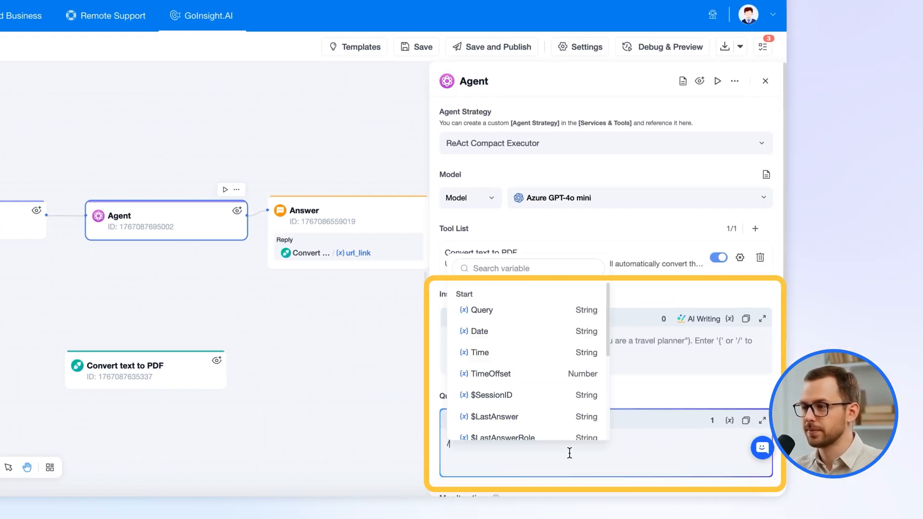
click(507, 313)
click(537, 340)
text(You are a text-processing assistant. Convert the input text into a PDF file.)
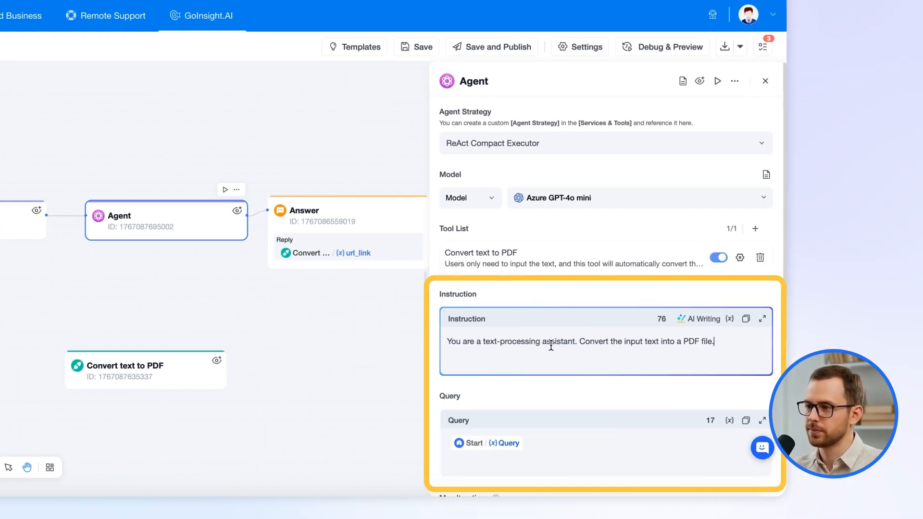
Replace Answer's url_link reply with the Agent's Text output.
click(376, 219)
key(BackSpace)
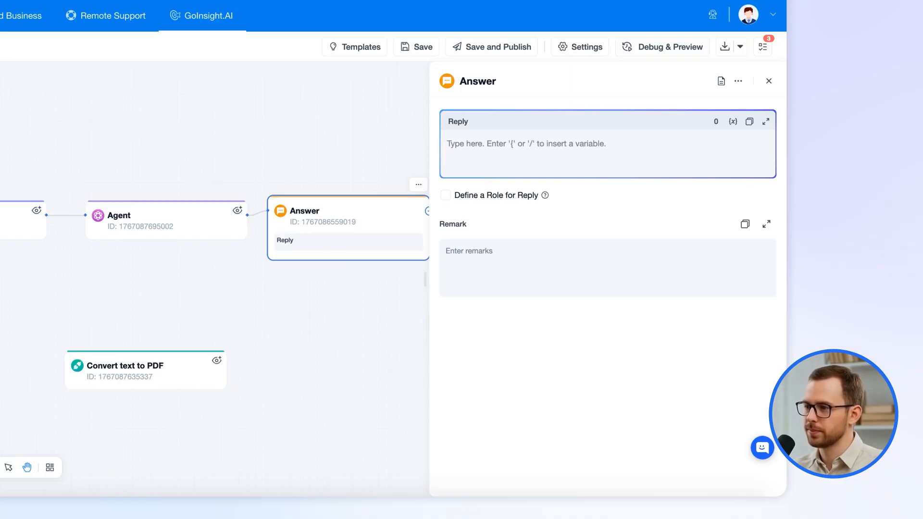
text(/)
click(535, 198)
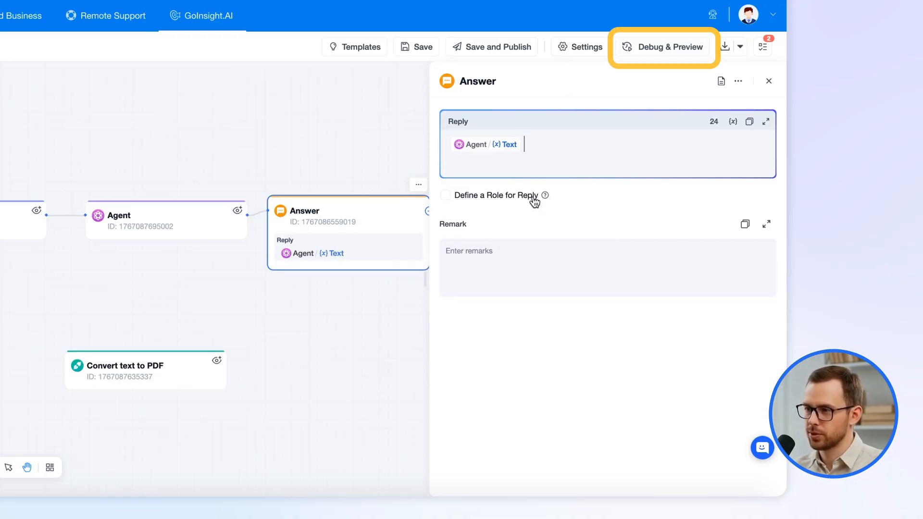
click(662, 50)
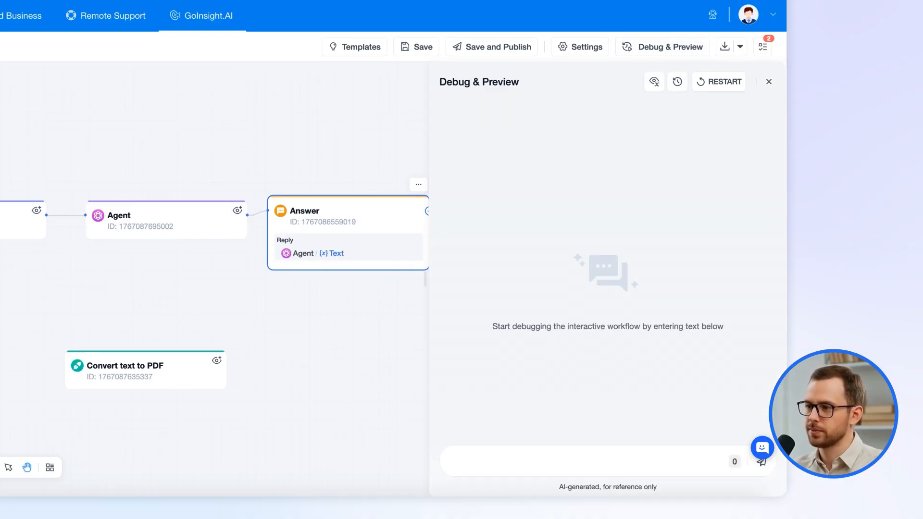
Send pasted sample order text, confirm the downloaded PDF holds the order details, then show Test Tools.
click(545, 457)
key(ctrl+v)
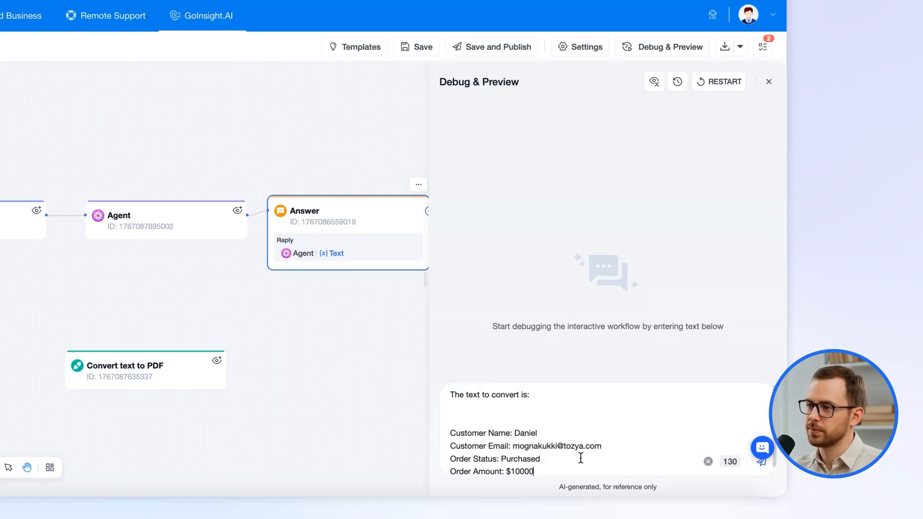
click(765, 461)
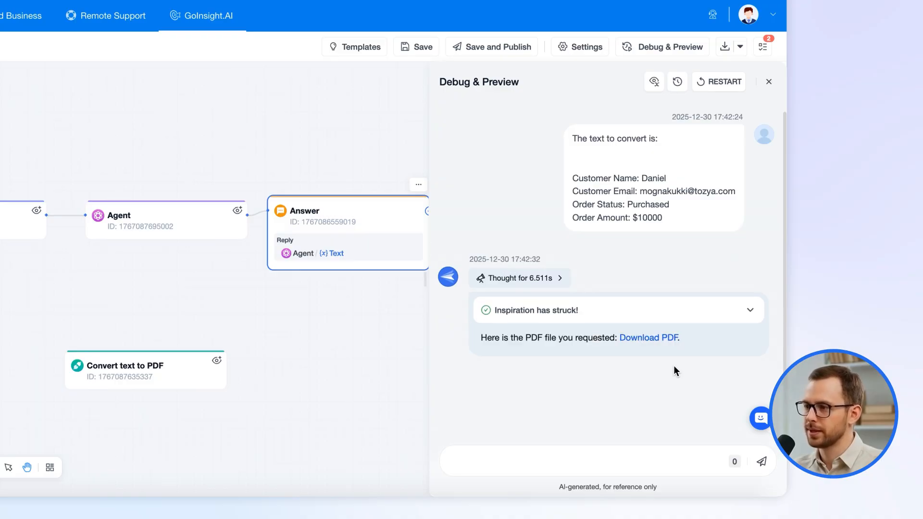
click(651, 338)
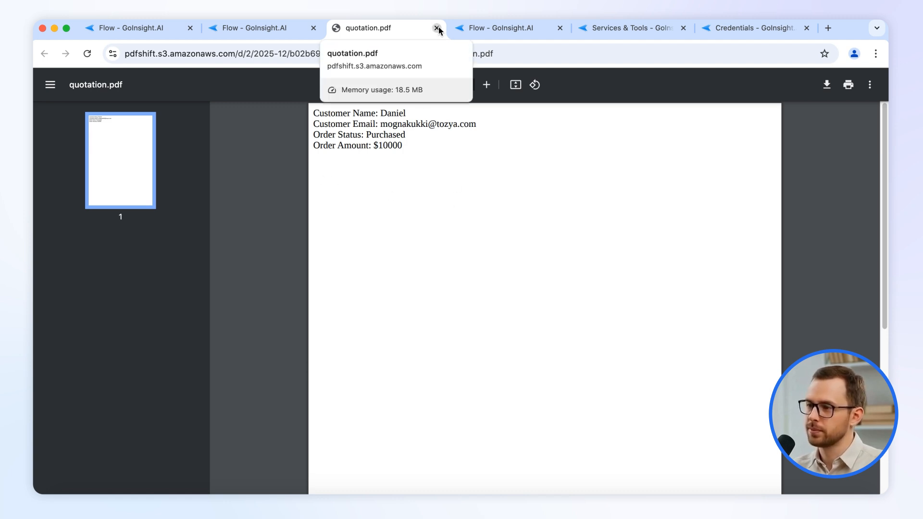
click(436, 28)
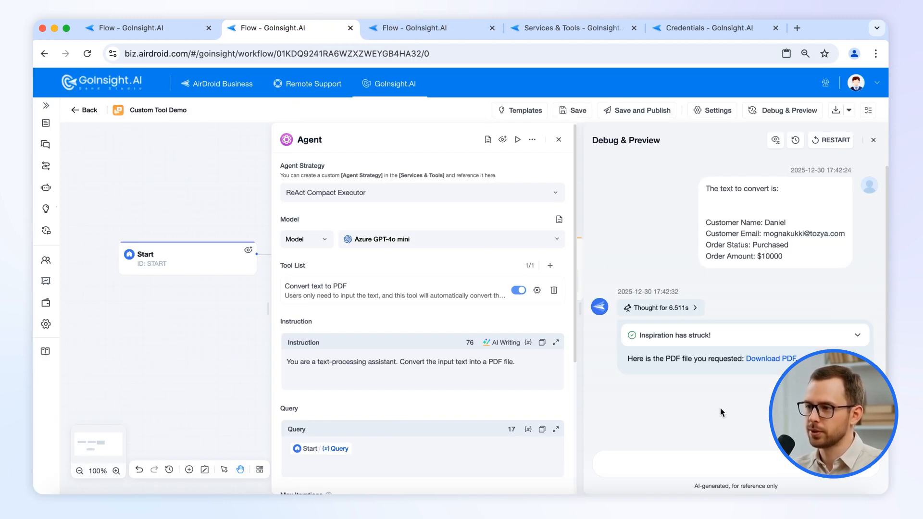
click(588, 30)
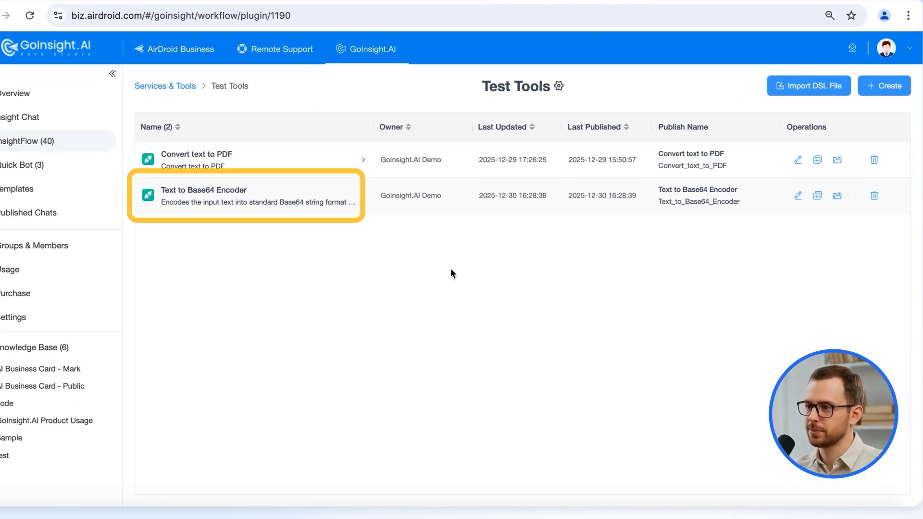
Open the Text to Base64 Encoder tool and view its Code node's Python encoding input_text.
click(209, 193)
drag(385, 373, 377, 323)
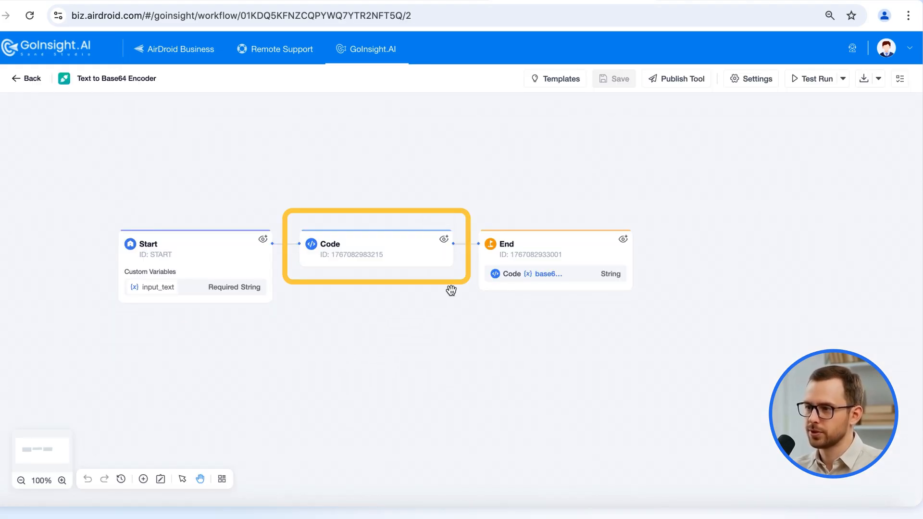
click(402, 260)
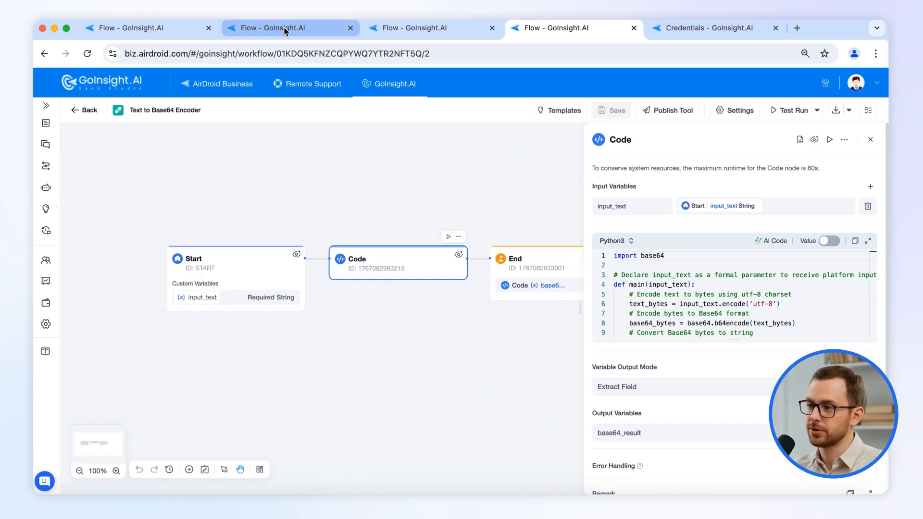
Add a Text to Base64 Encoder node from Test Tools to the Custom Tool Demo canvas.
click(298, 28)
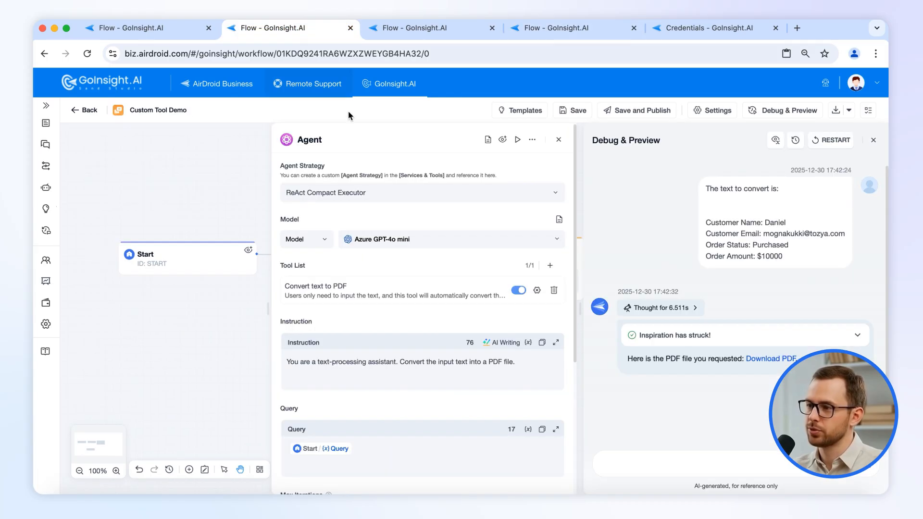
click(558, 140)
click(873, 140)
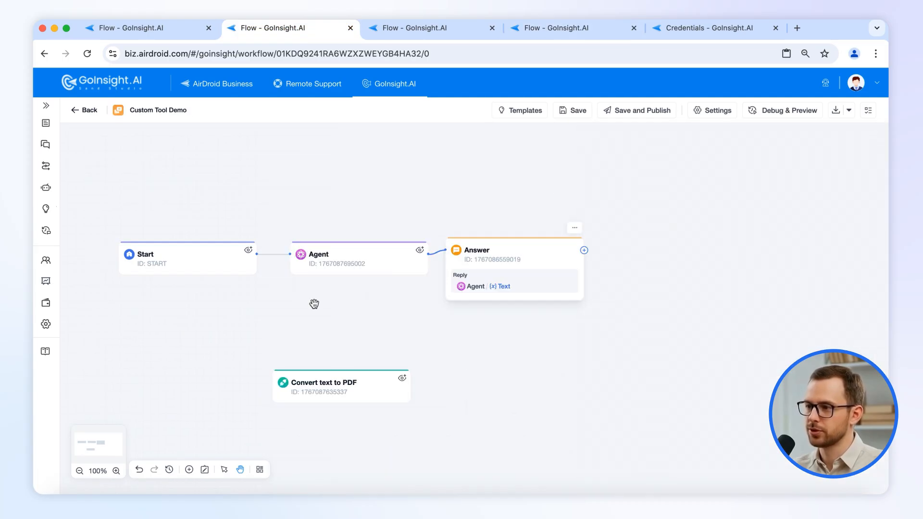
click(189, 469)
click(245, 123)
mouse_move(239, 175)
click(402, 197)
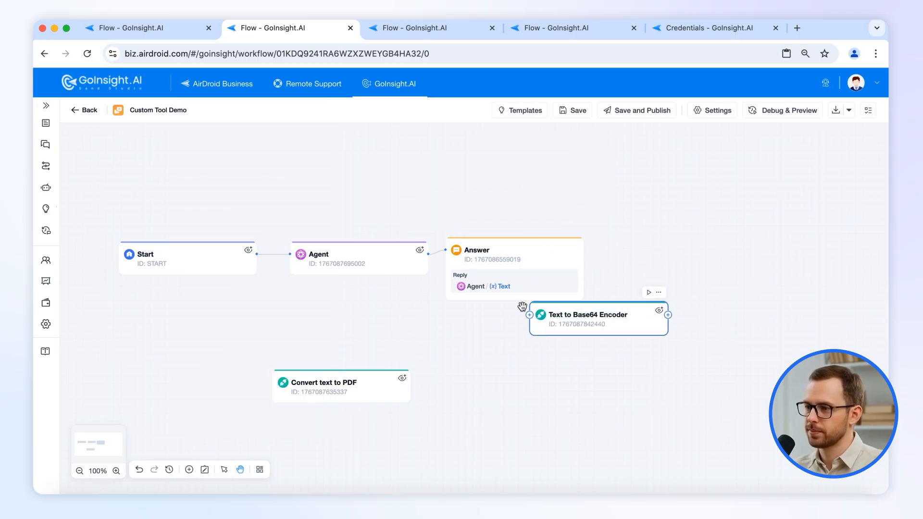
click(557, 382)
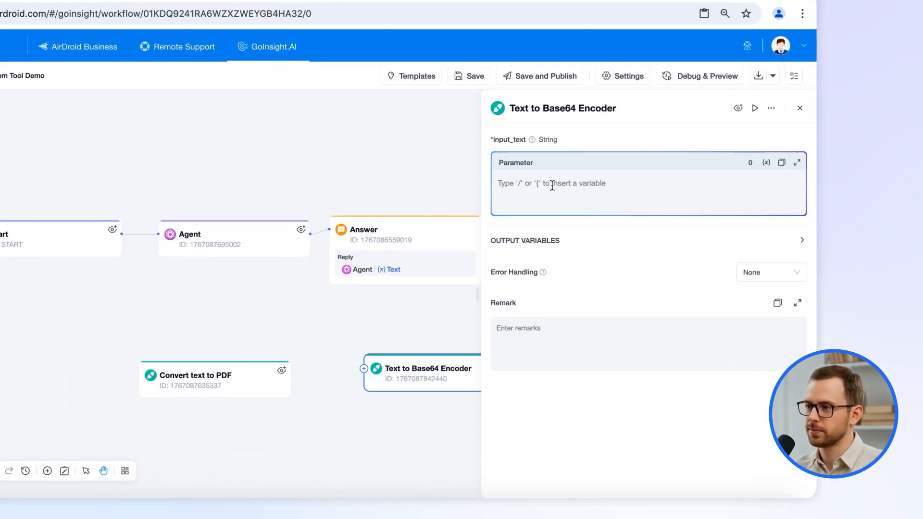
Paste sample input_text, test-run the encoder, and check the base64_result output table.
text(admin Goinsight 03)
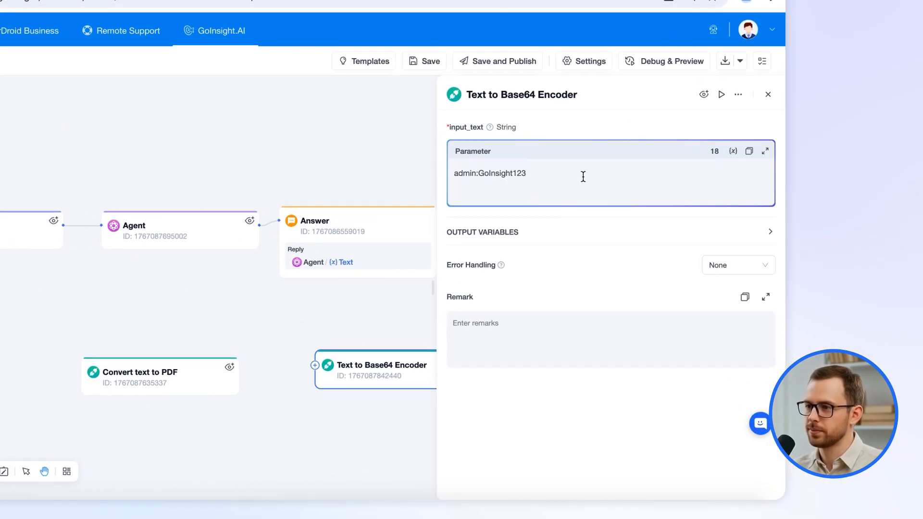
click(754, 109)
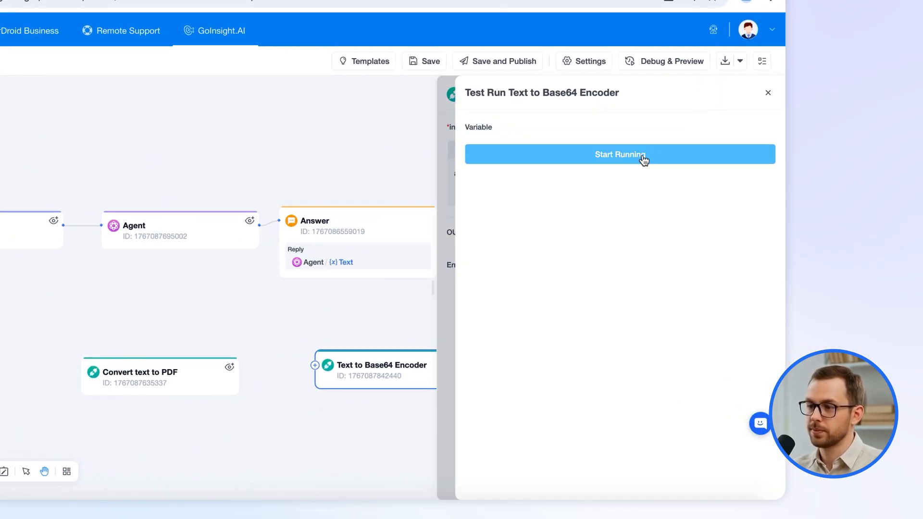
click(643, 157)
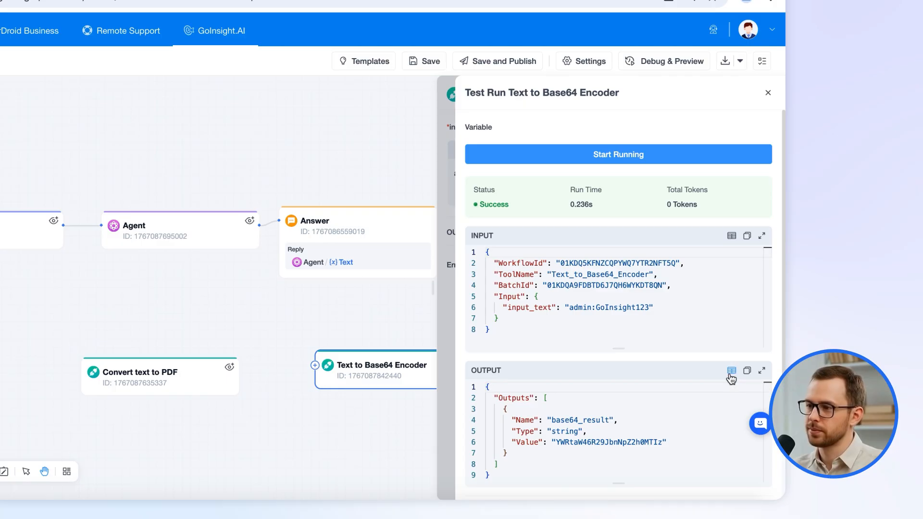
click(731, 370)
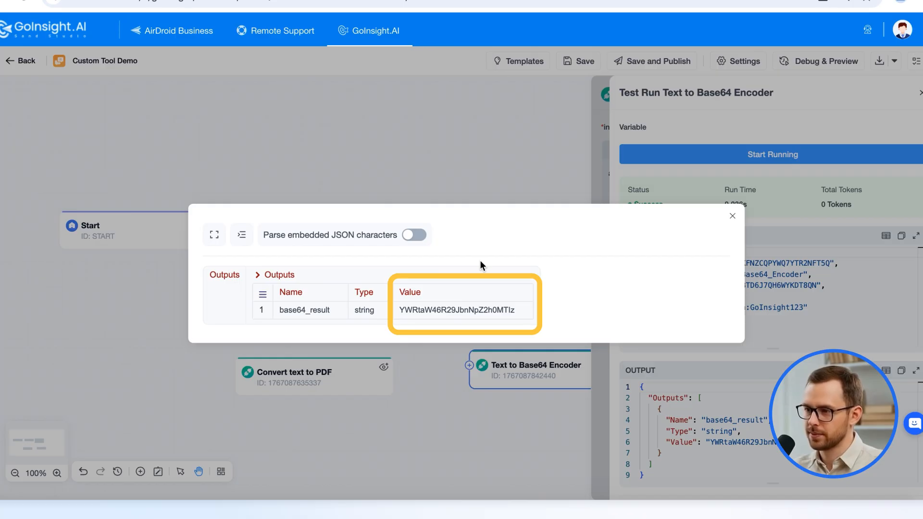
click(732, 216)
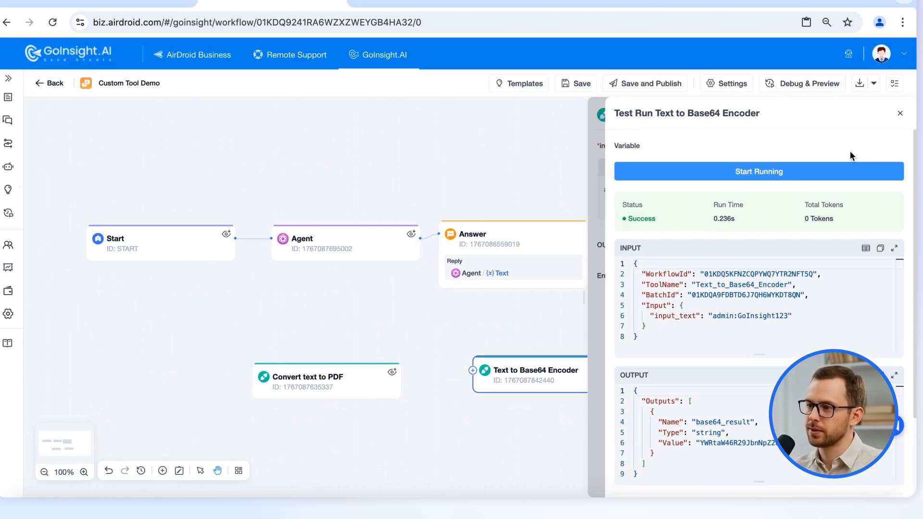
click(900, 113)
click(900, 116)
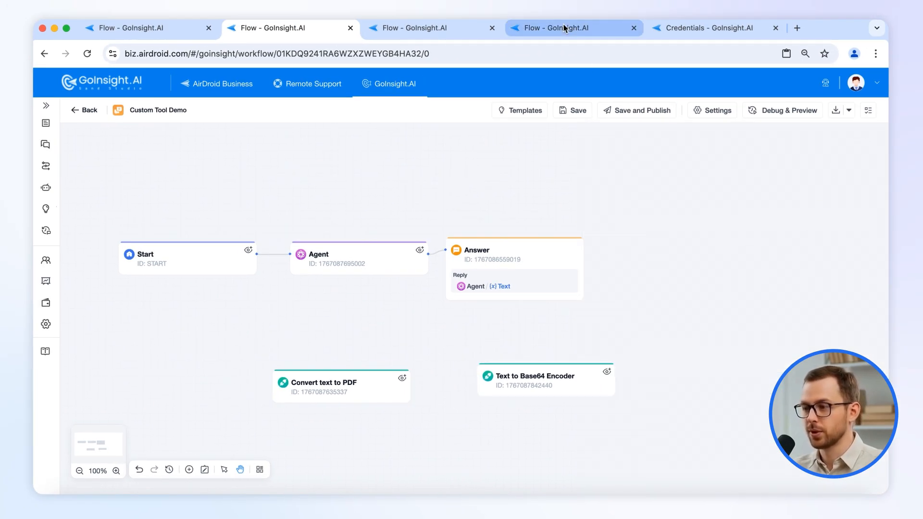
Switch back to the Text to Base64 Encoder workflow showing its Code node settings.
click(564, 28)
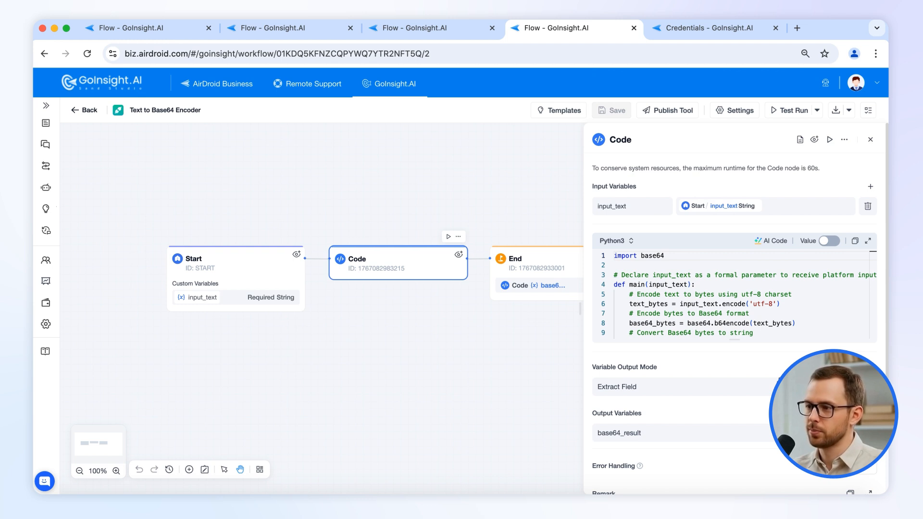